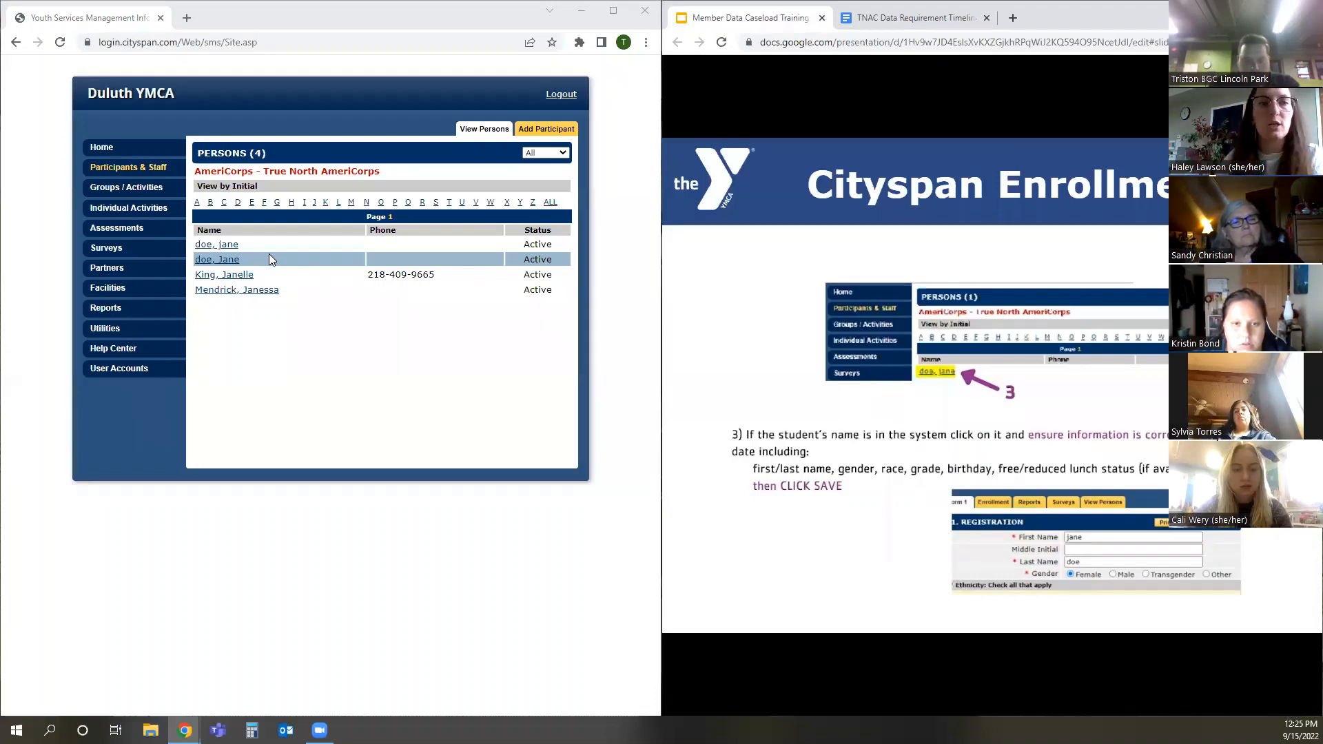
# Open the first matching participant's registration record and preview the training slide on adding a student who is not in the system
pyautogui.click(230, 246)
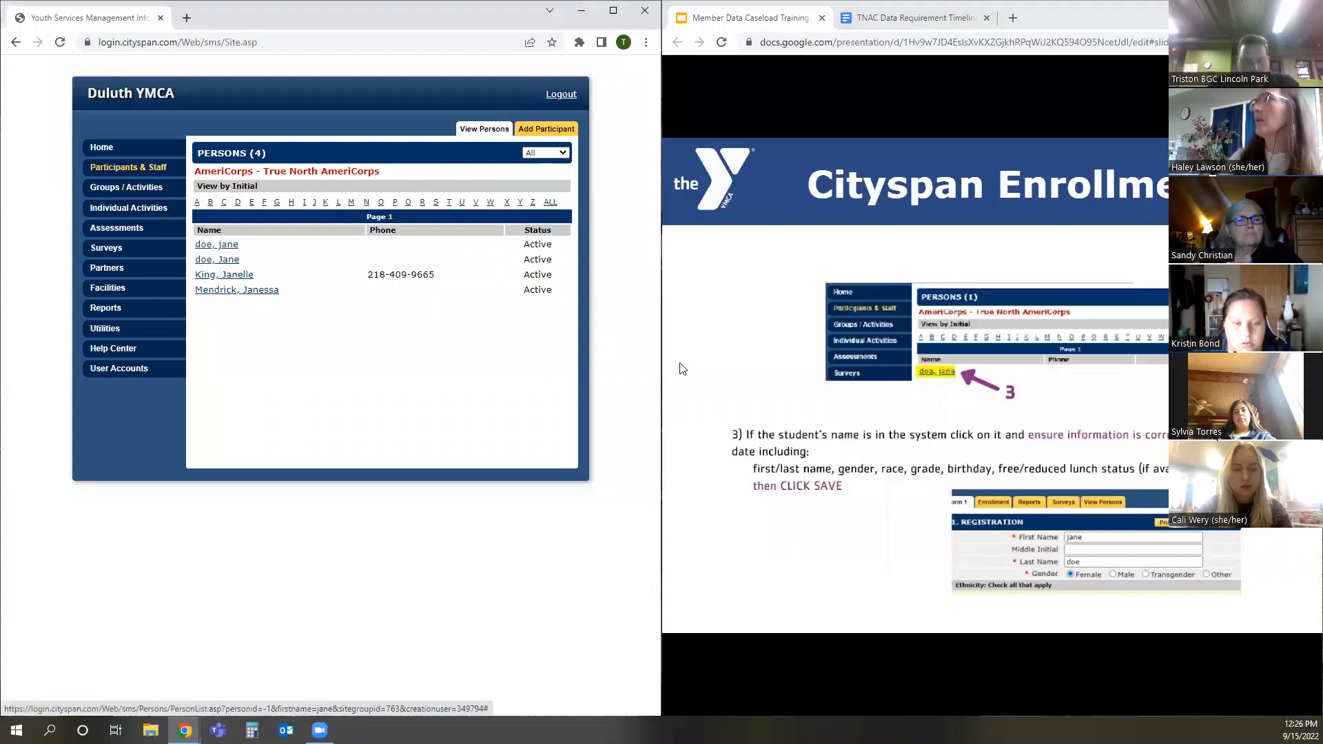
pyautogui.click(1020, 440)
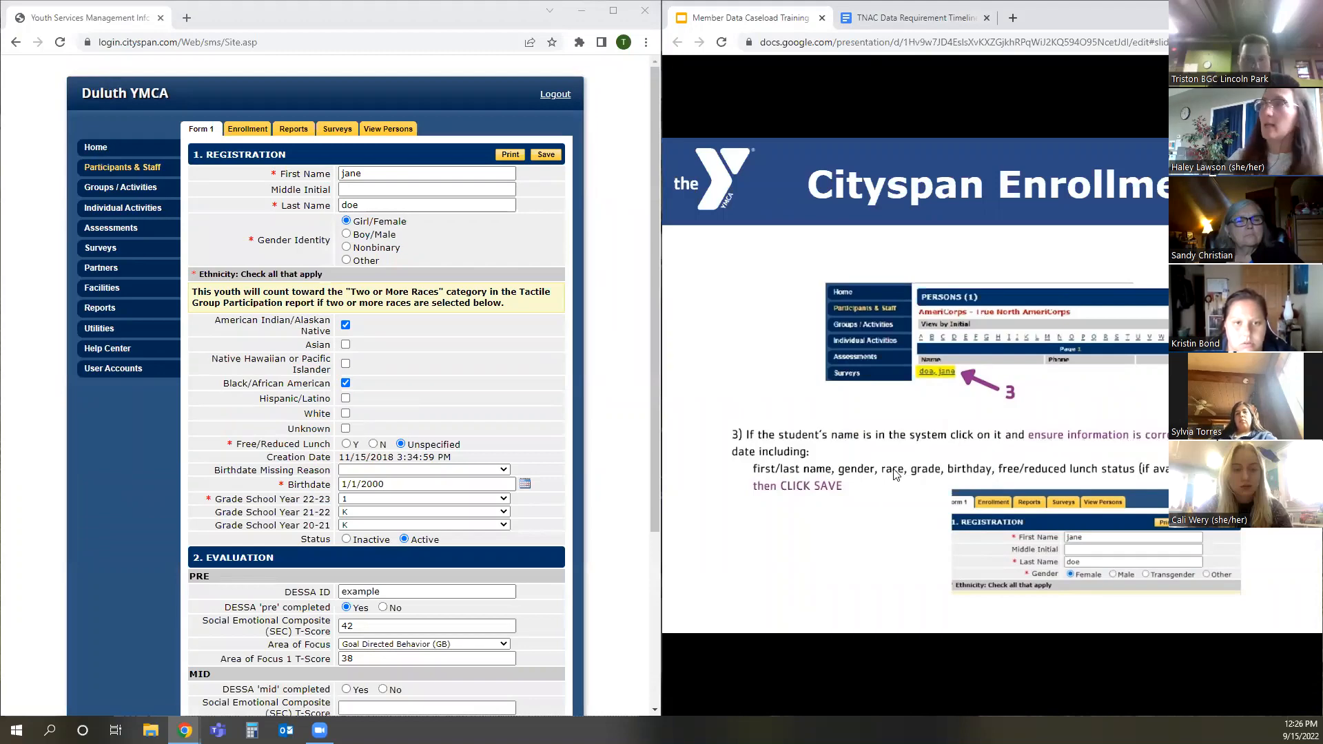
pyautogui.press('Right')
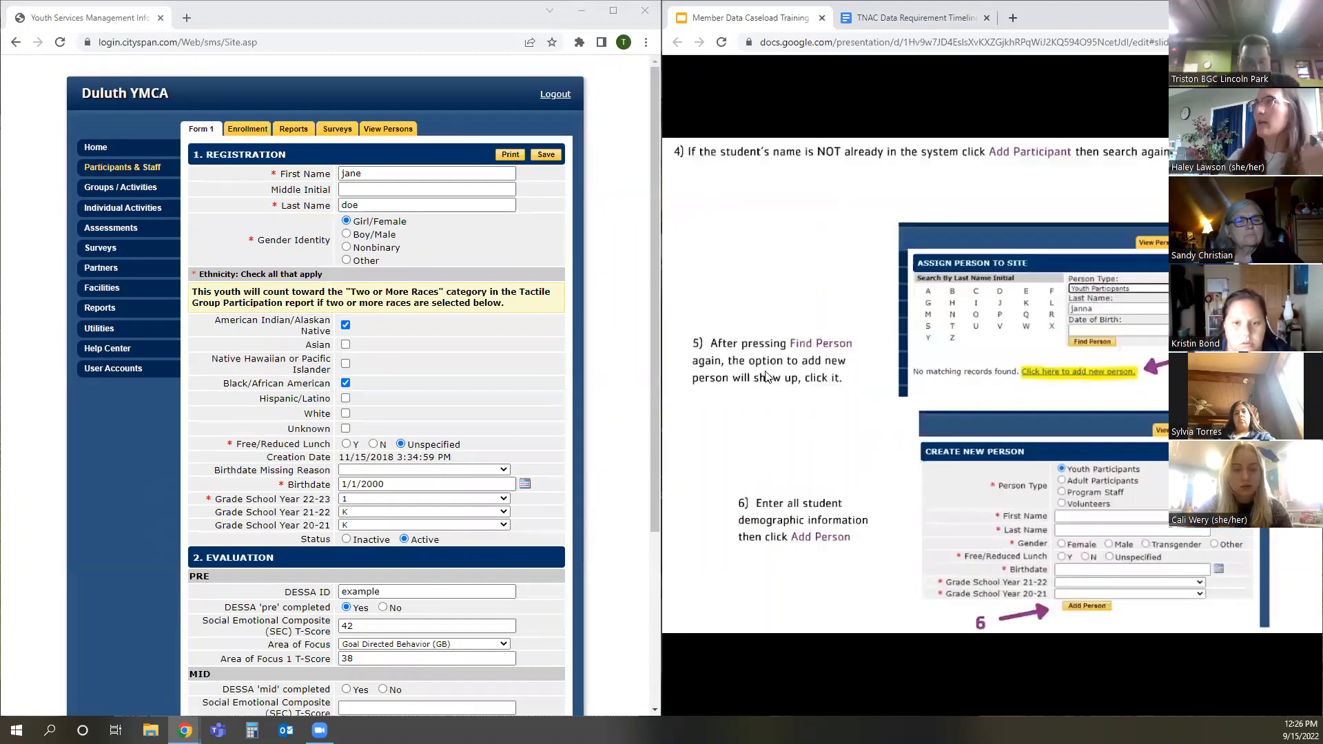
pyautogui.press('Right')
pyautogui.press('Right')
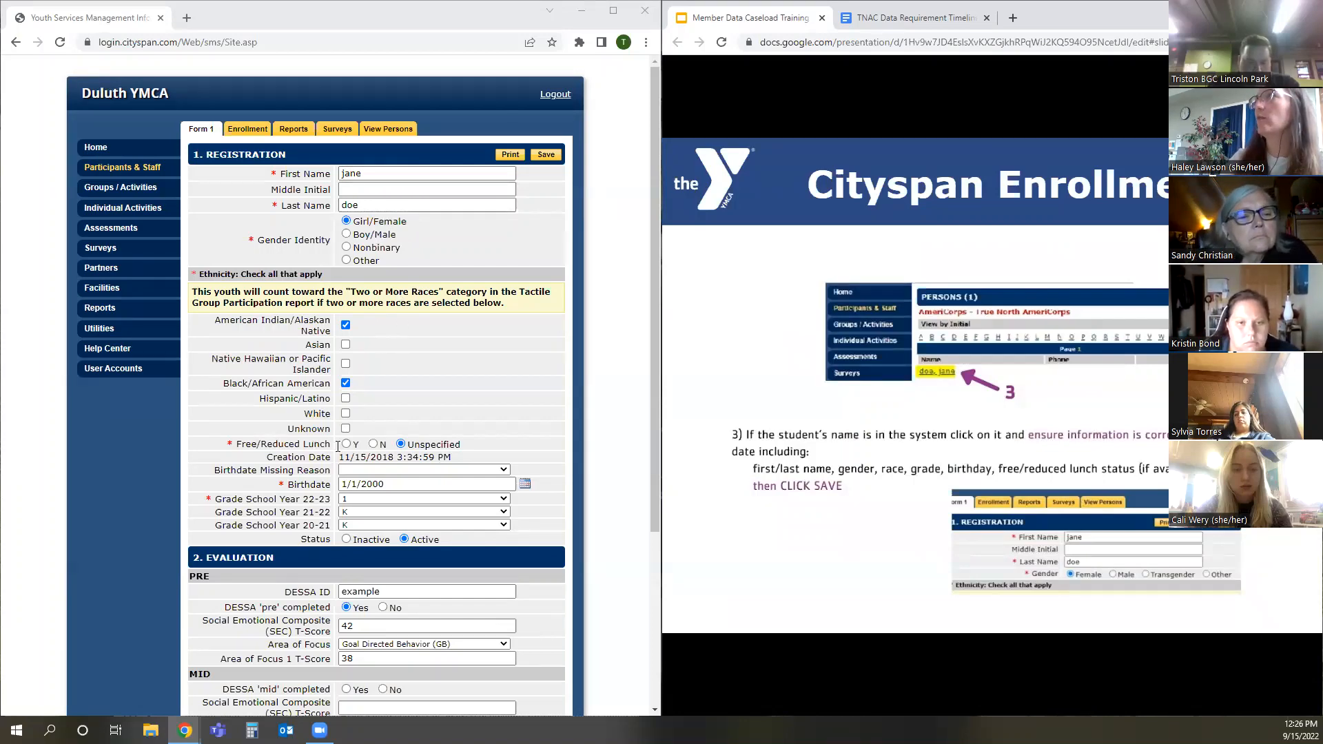
# Review the Free/Reduced Lunch and Grade School Year 22-23 fields in the registration record, and save the record
pyautogui.doubleClick(434, 446)
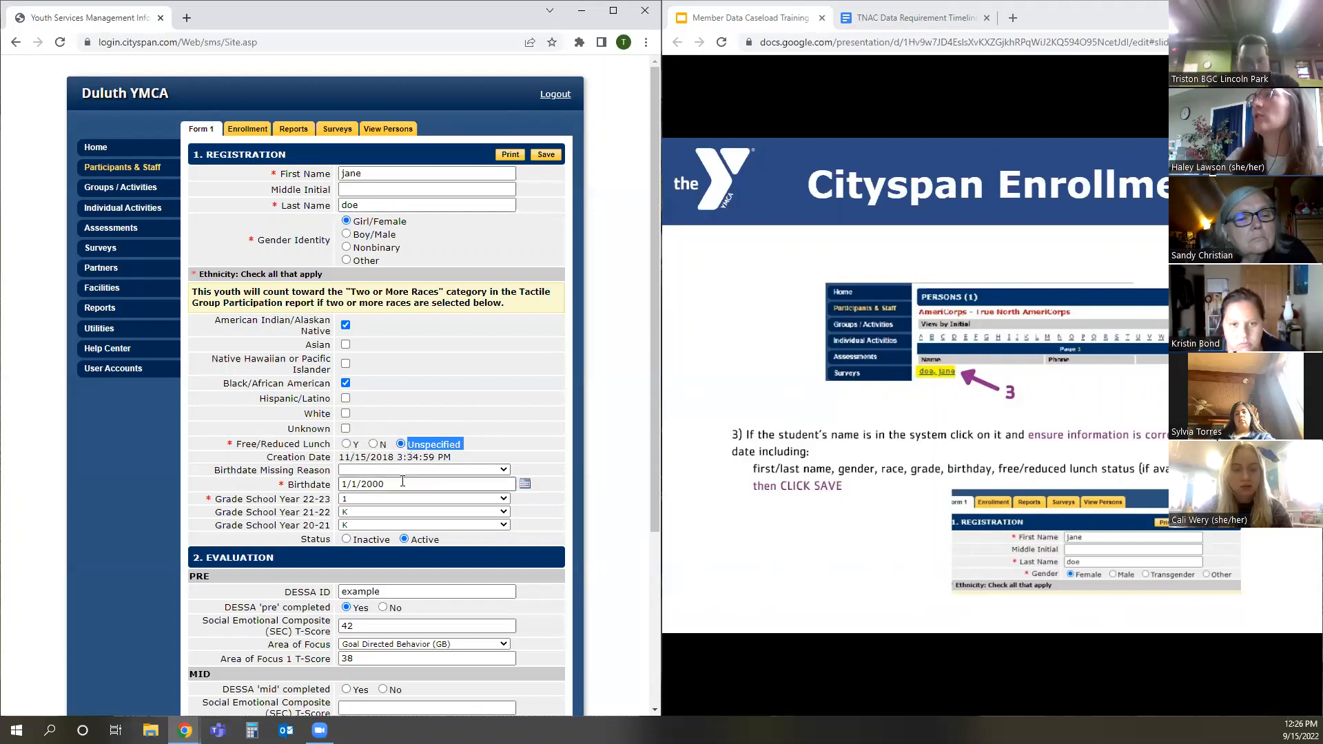
pyautogui.click(377, 498)
pyautogui.click(376, 499)
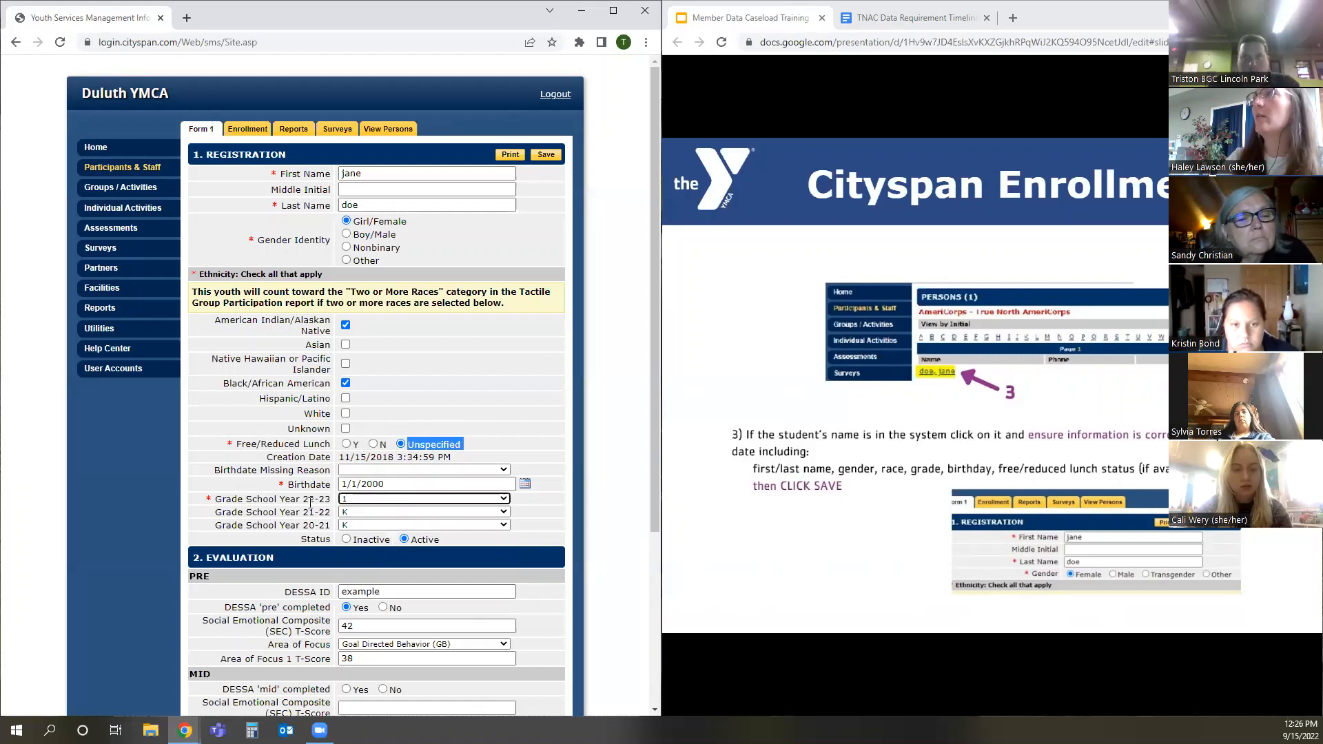
pyautogui.moveTo(261, 499); pyautogui.dragTo(335, 505)
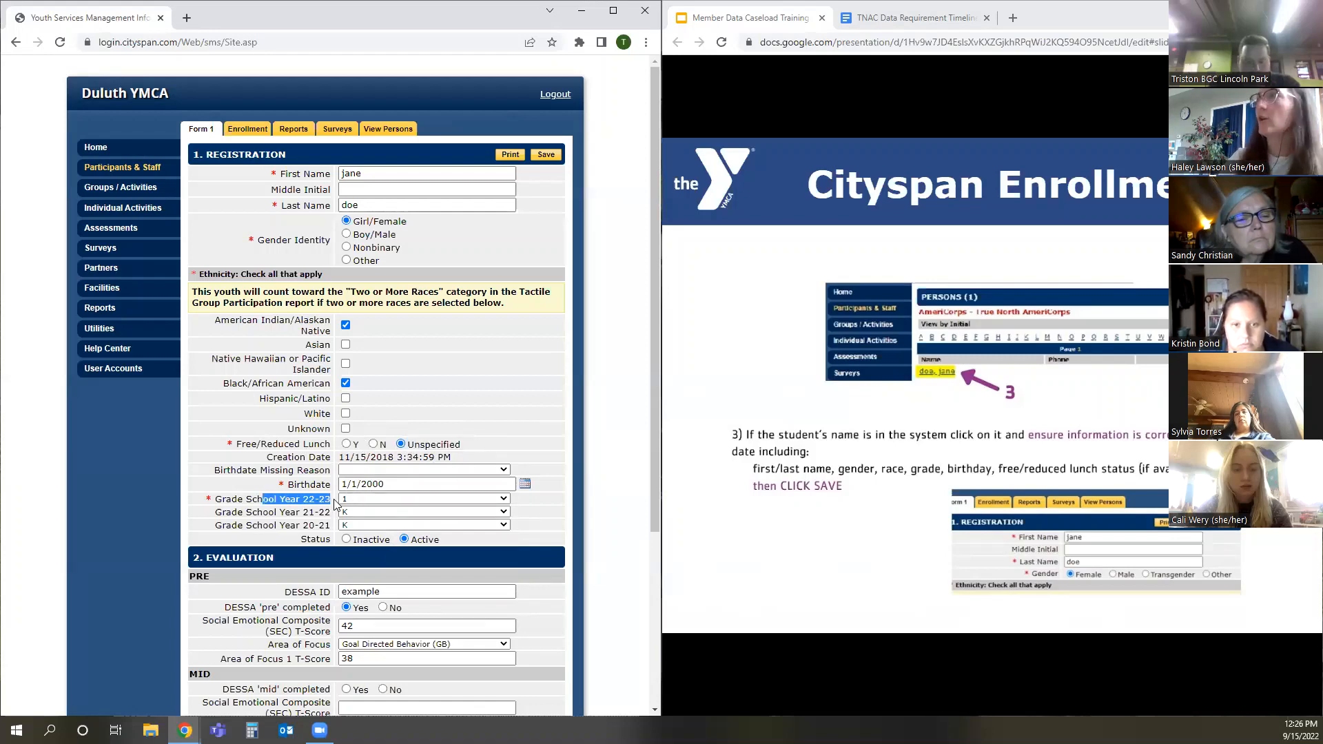
pyautogui.click(353, 499)
pyautogui.click(355, 501)
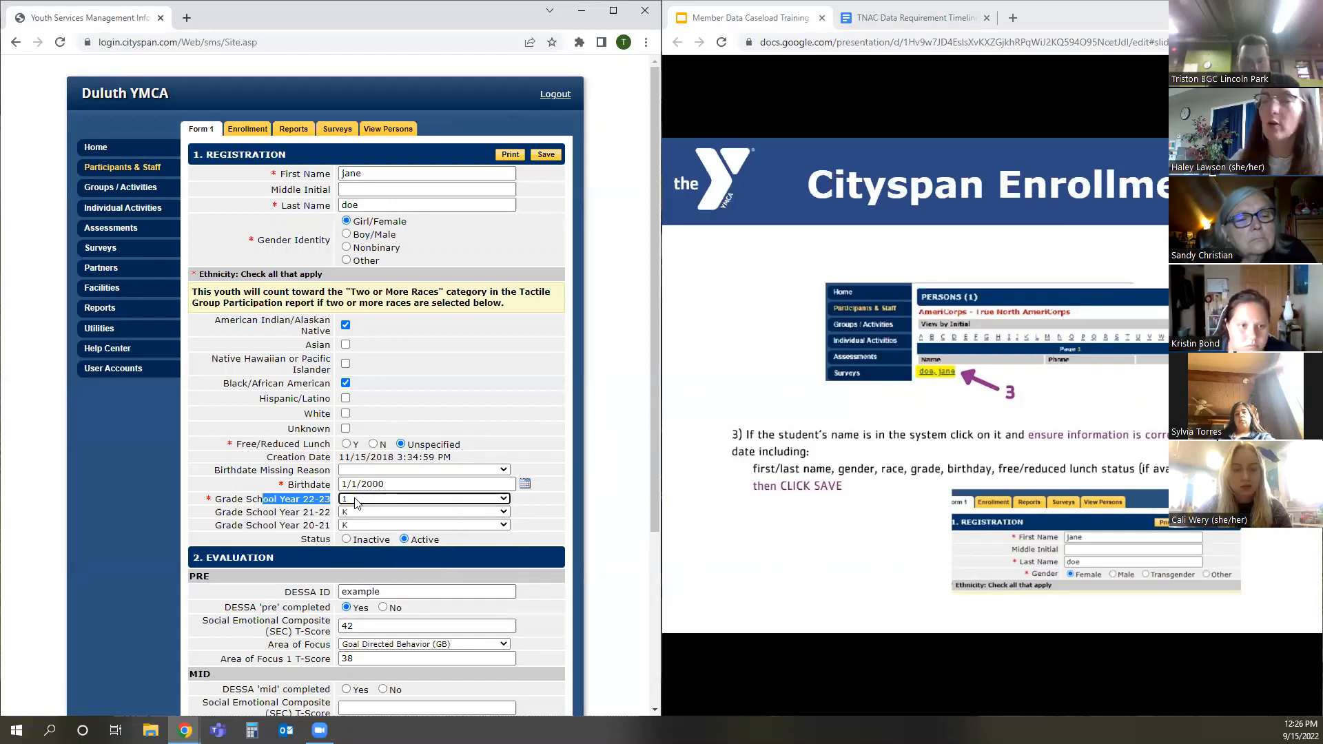
pyautogui.click(549, 160)
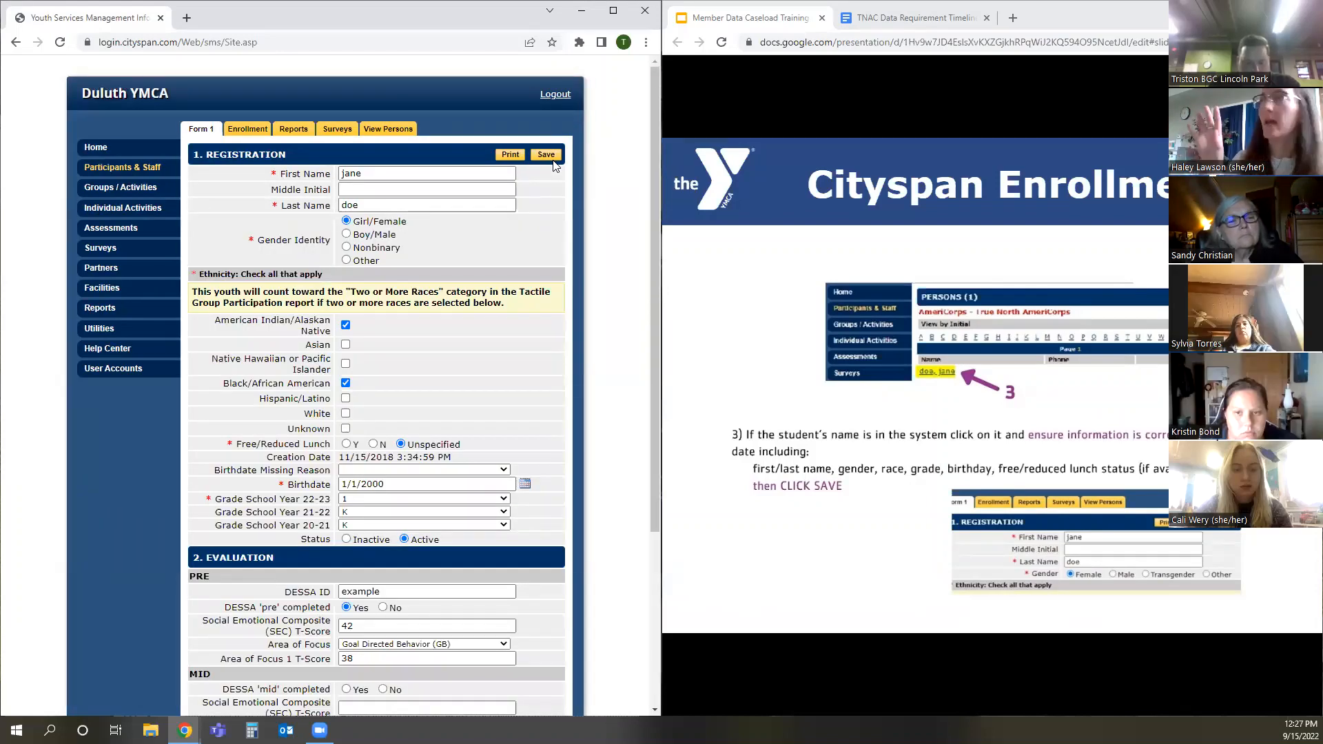
# Return to Participants & Staff and search the existing persons for the last name "obama"
pyautogui.click(105, 169)
pyautogui.click(878, 386)
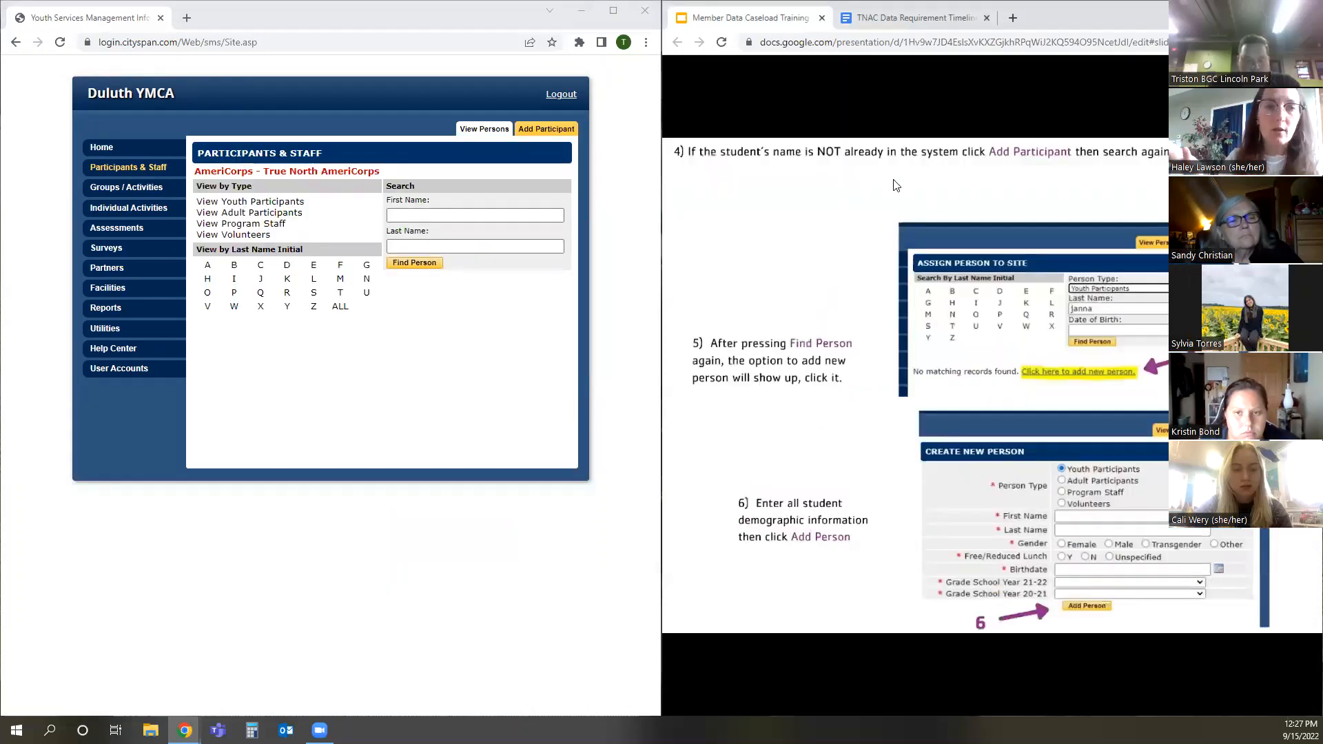
pyautogui.click(416, 245)
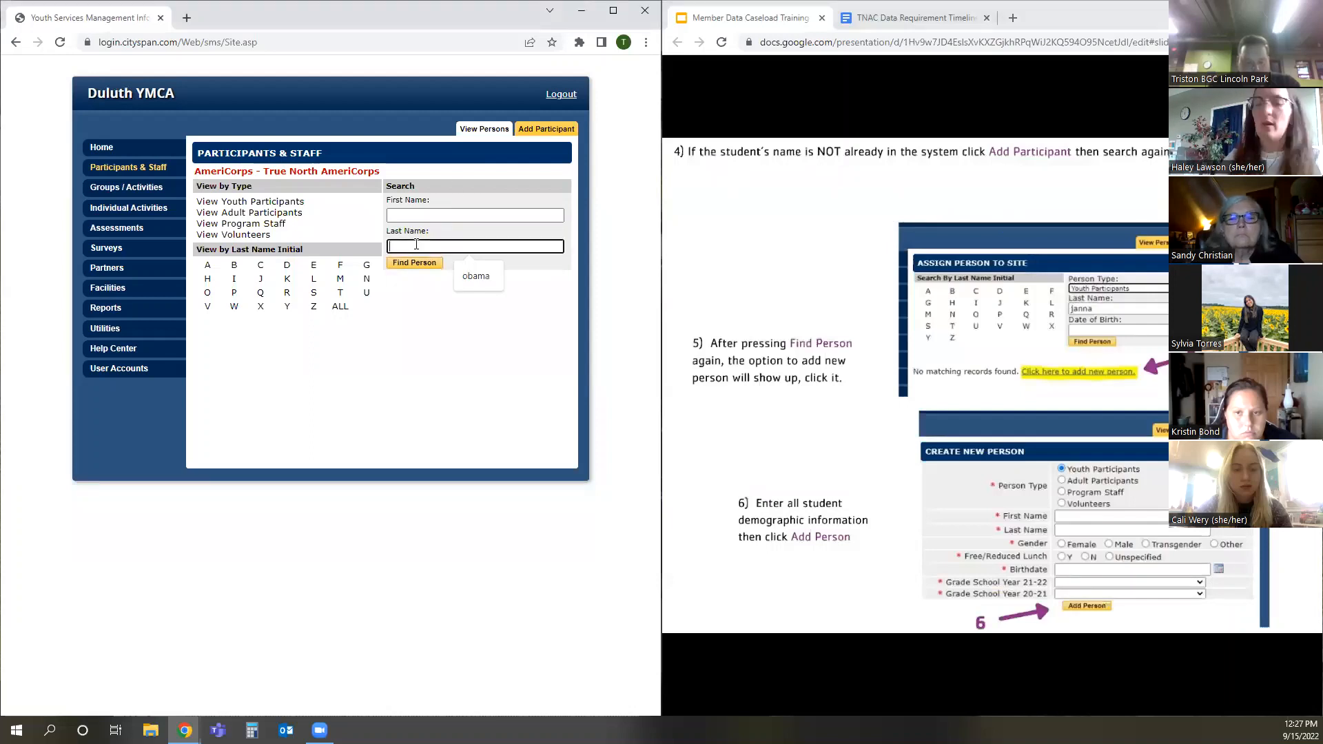
pyautogui.write('obam')
pyautogui.press('Return')
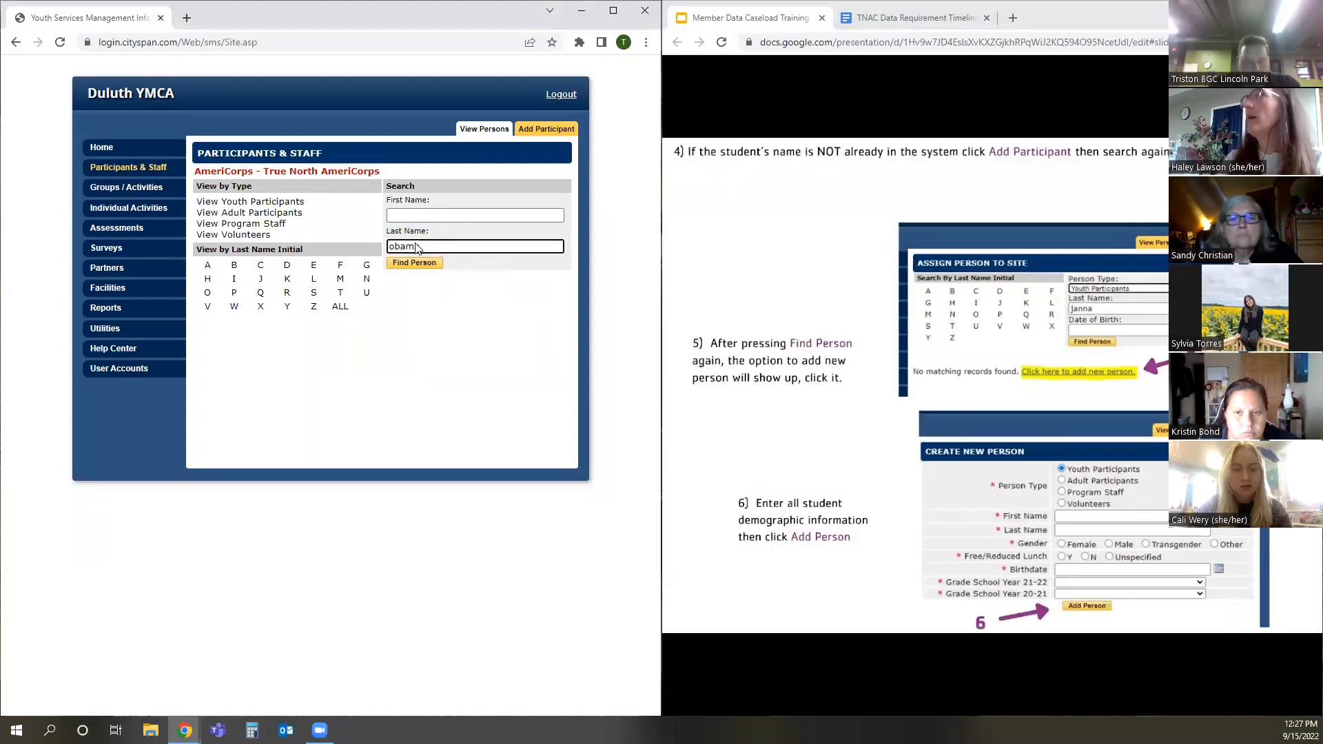
pyautogui.moveTo(255, 231); pyautogui.dragTo(431, 230)
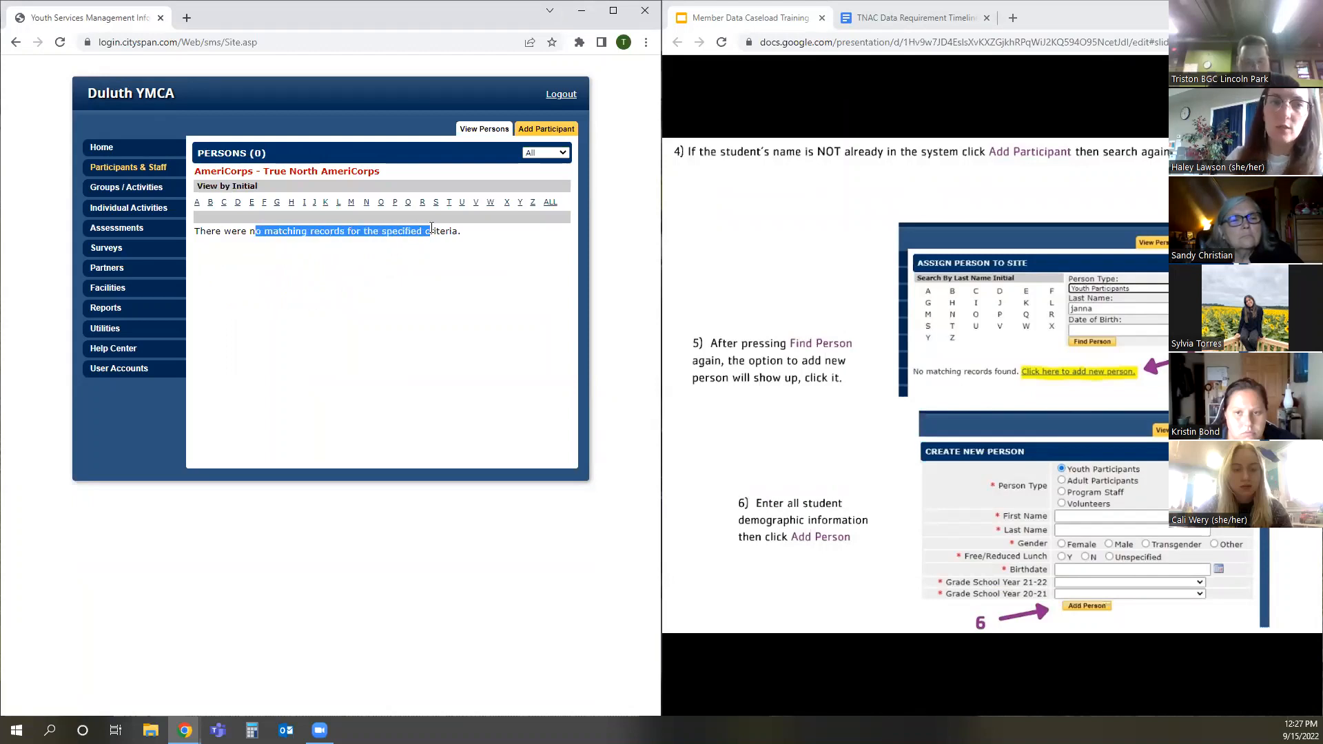
pyautogui.click(423, 242)
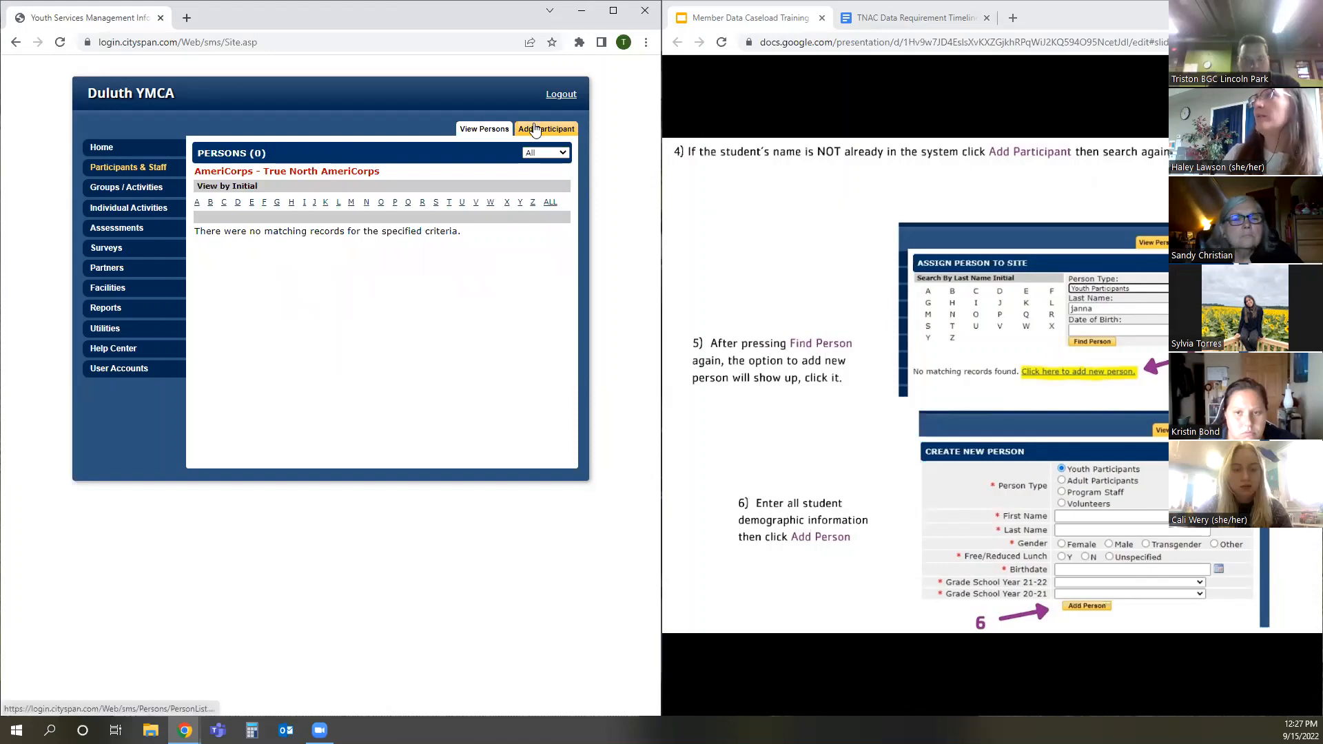
# Search Youth Participants for the last name "obama" when adding a participant, and open the form for creating a new person
pyautogui.click(535, 129)
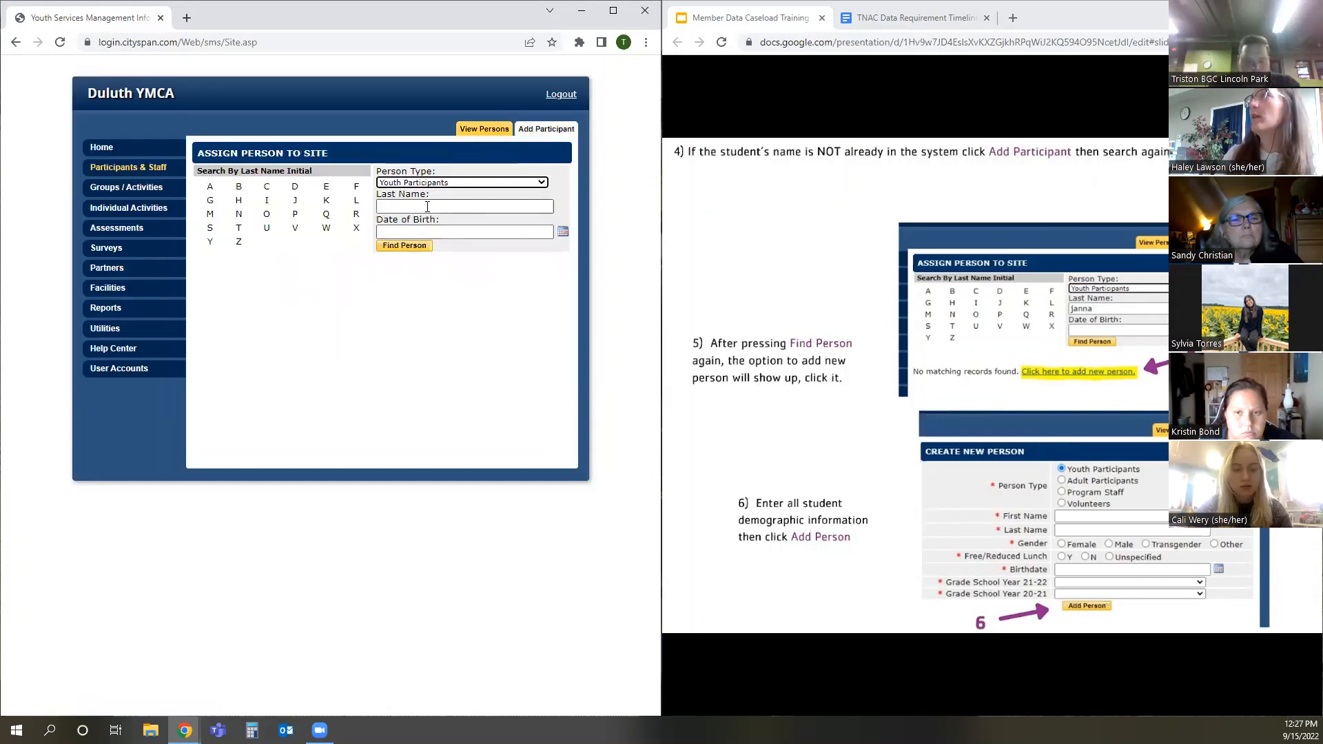
pyautogui.click(427, 207)
pyautogui.write('obama')
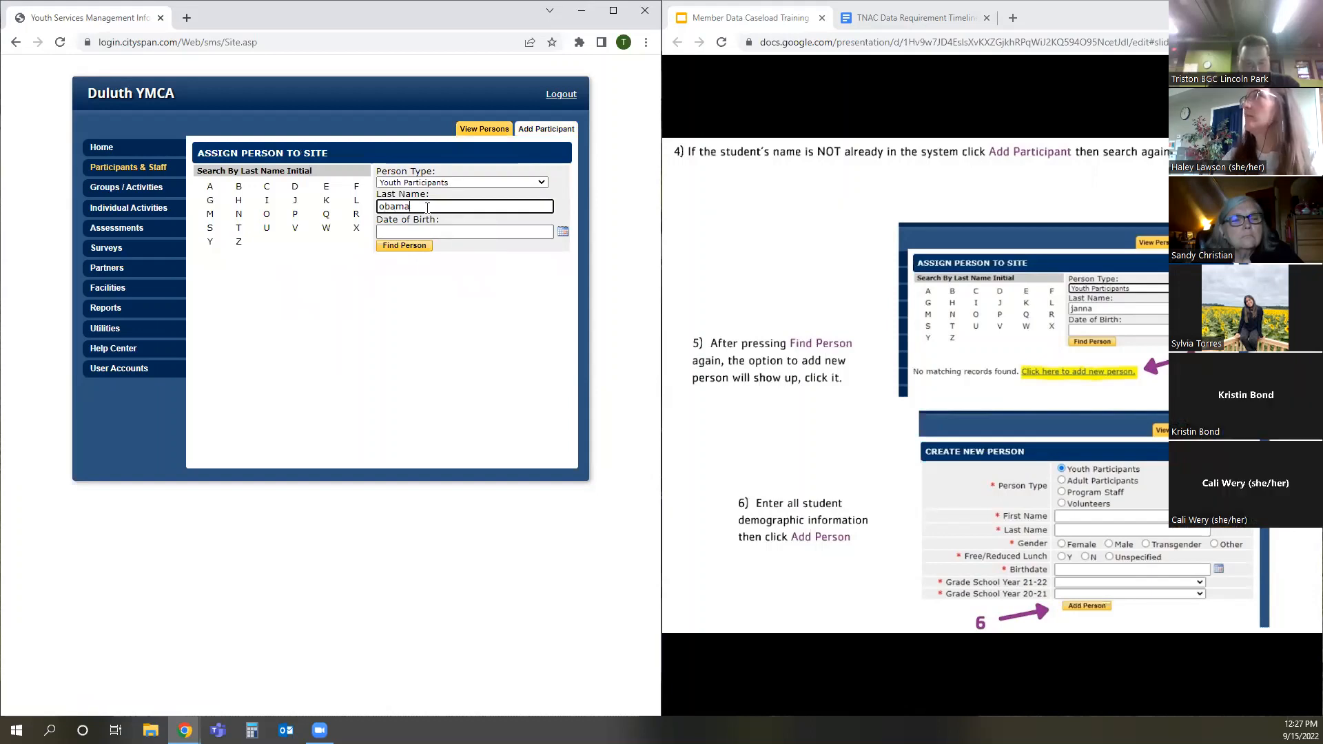
pyautogui.click(395, 249)
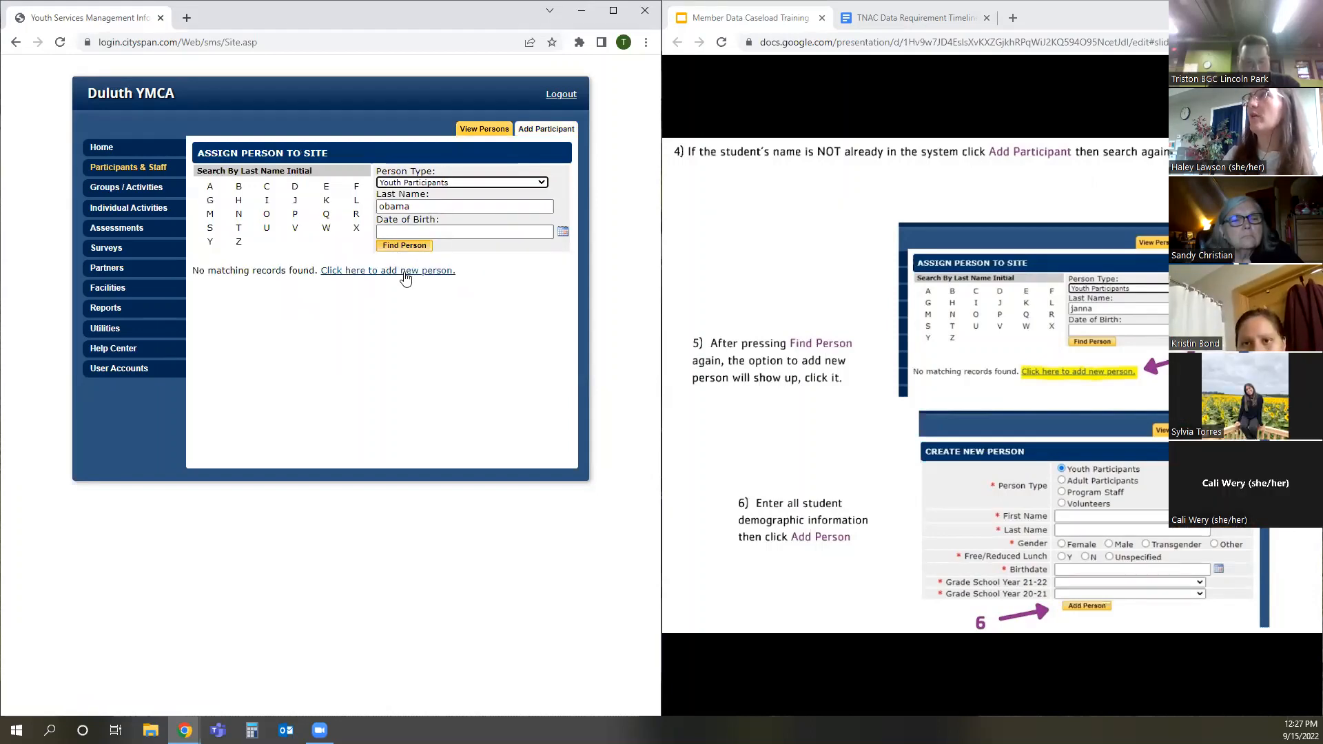
pyautogui.click(394, 273)
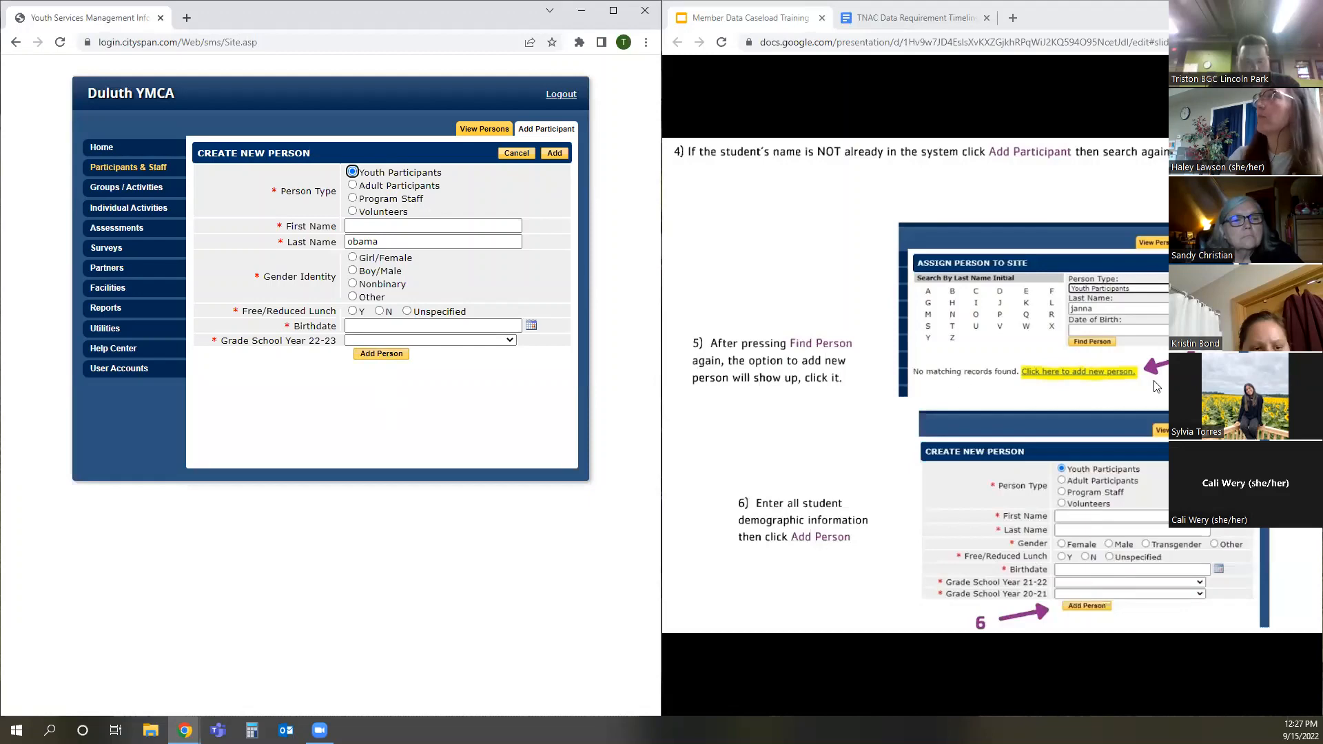
# Leave the new person form and open the 2223.BarnumOTHER activity, advancing the training slides to the enrollment instructions
pyautogui.click(915, 386)
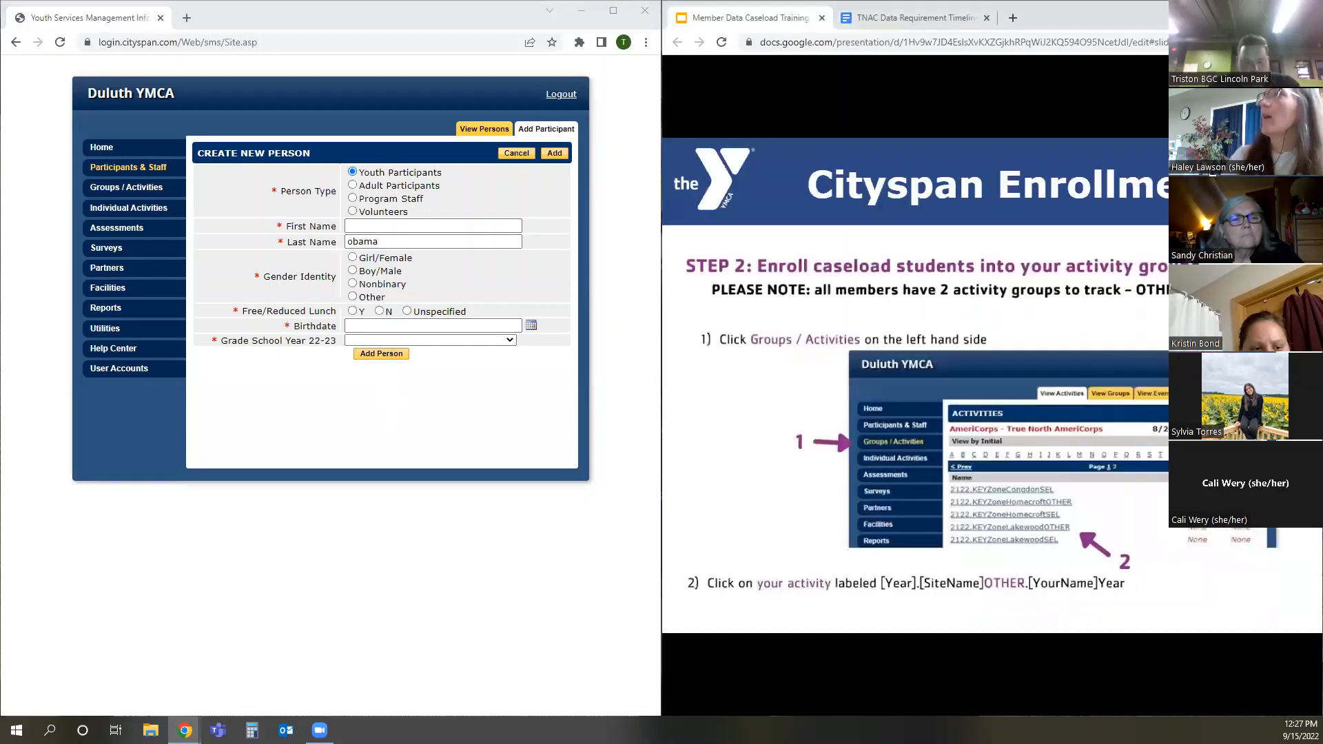
pyautogui.click(162, 172)
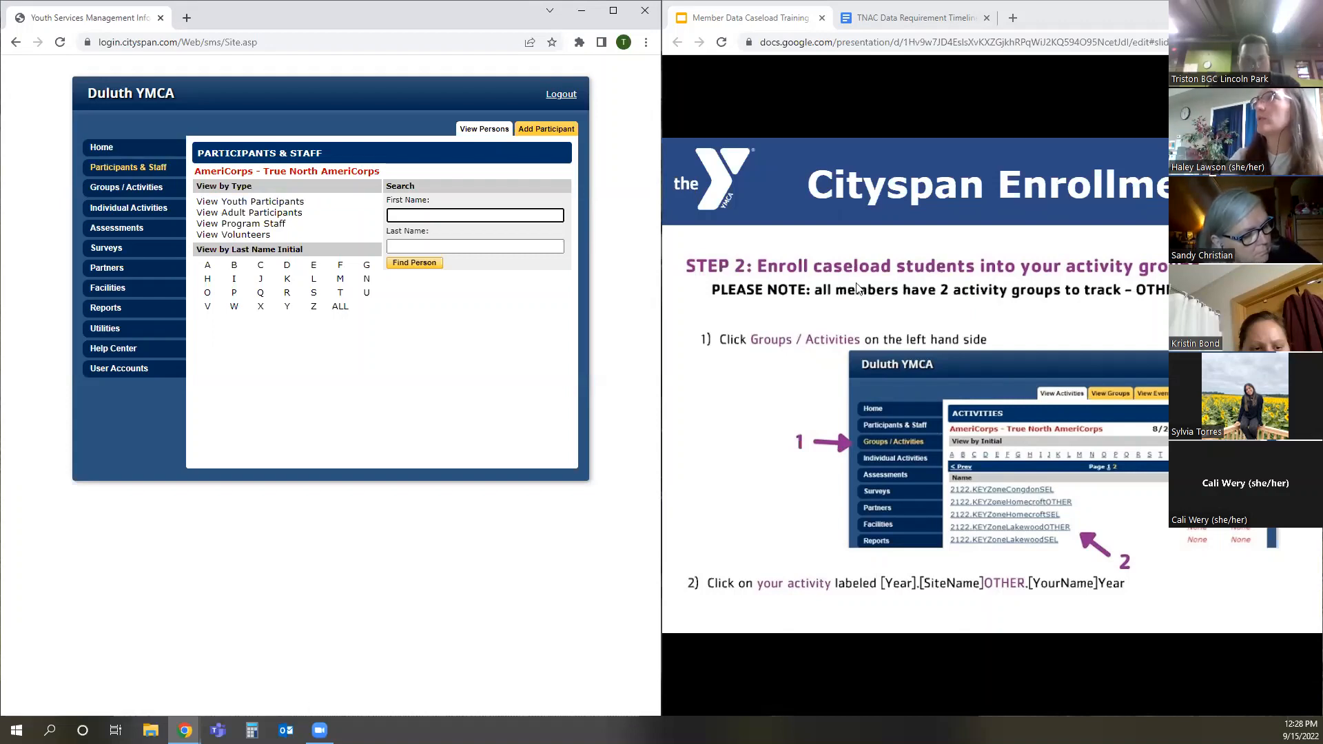
pyautogui.click(120, 190)
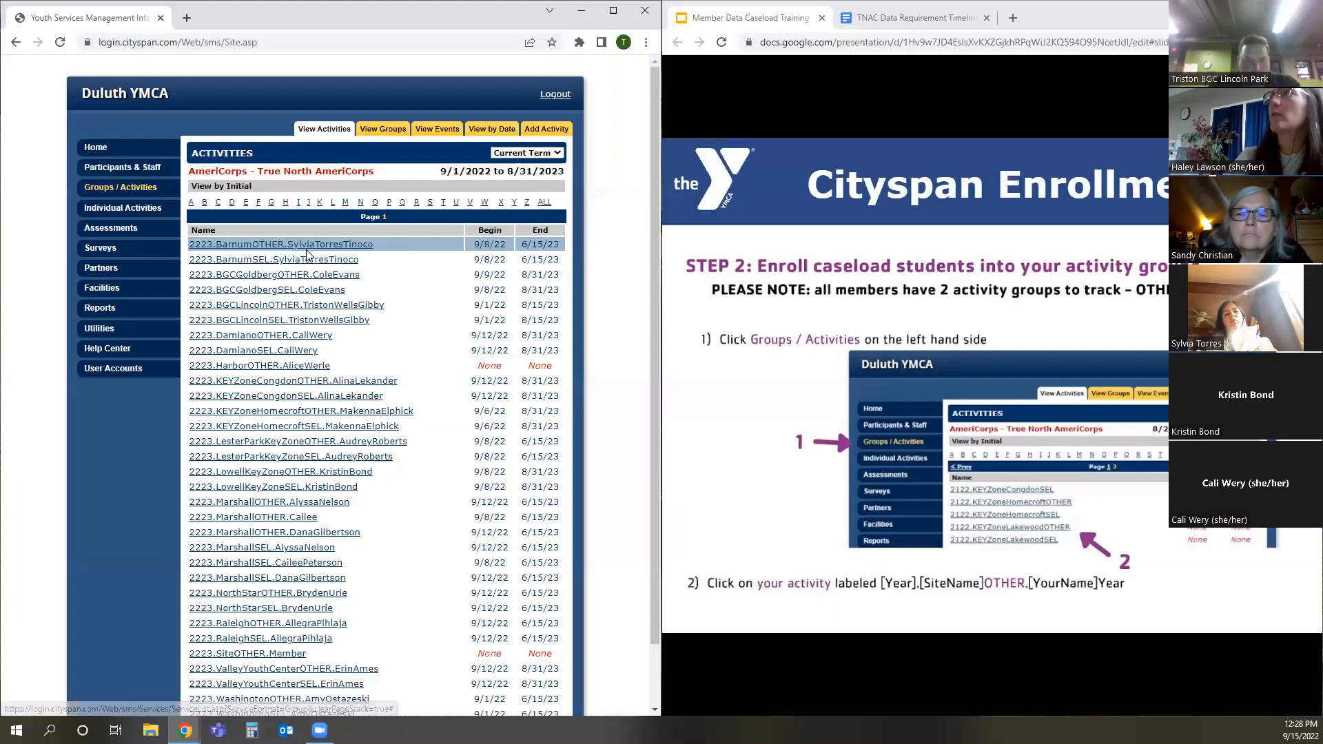
pyautogui.click(309, 248)
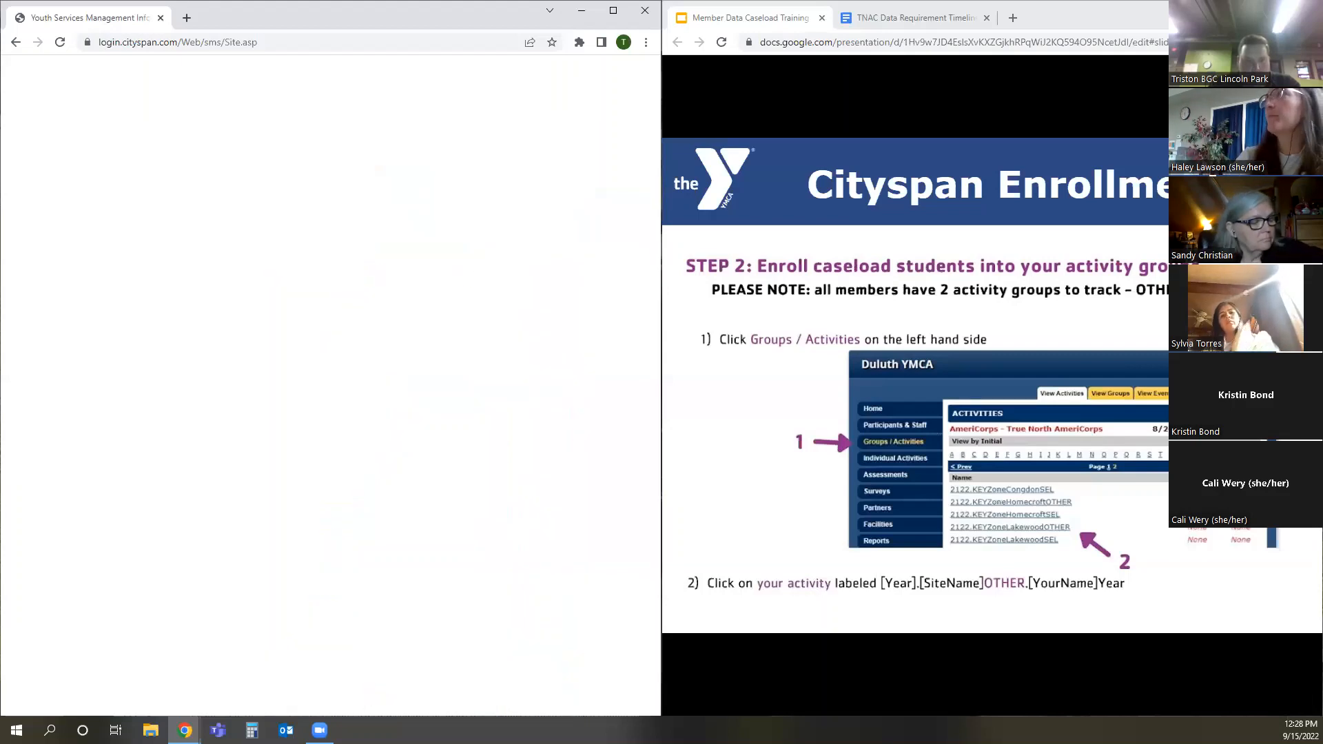
pyautogui.click(877, 188)
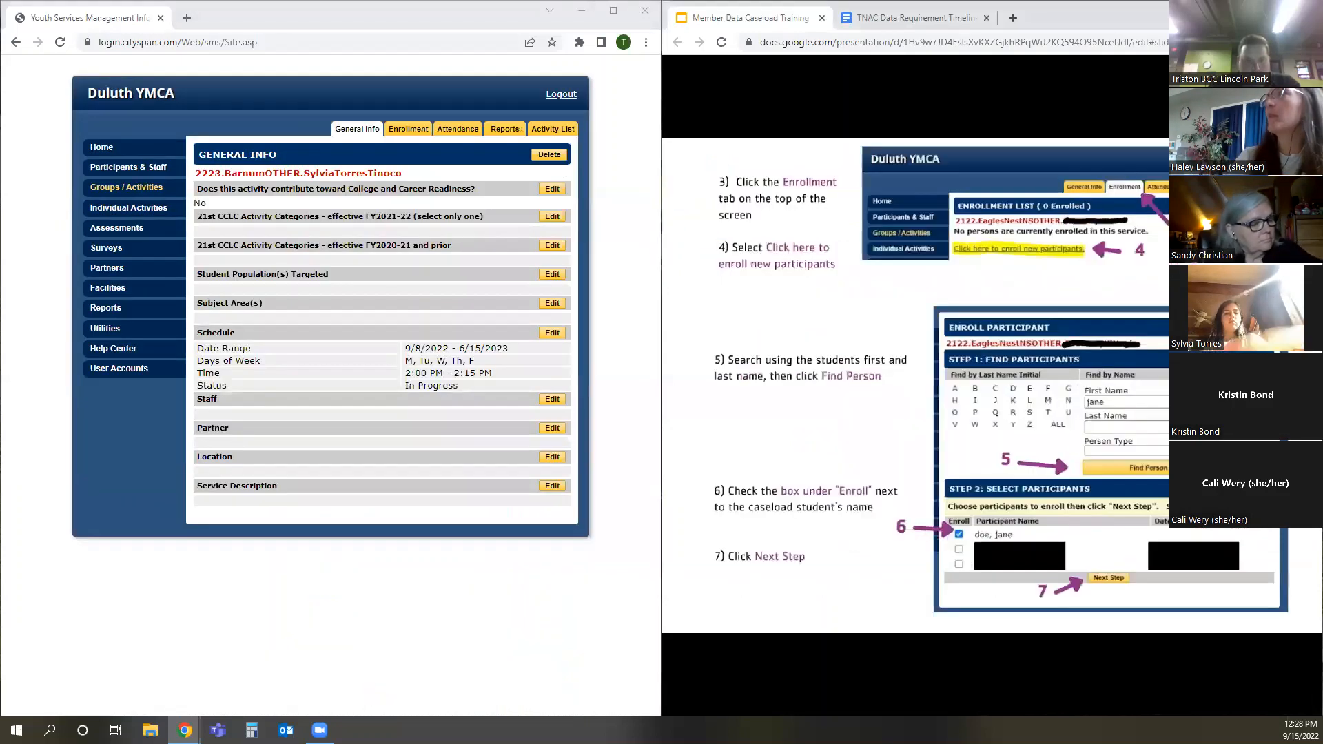
# Open new participant enrollment for the BarnumOTHER activity and find candidates by the student's first name
pyautogui.click(408, 131)
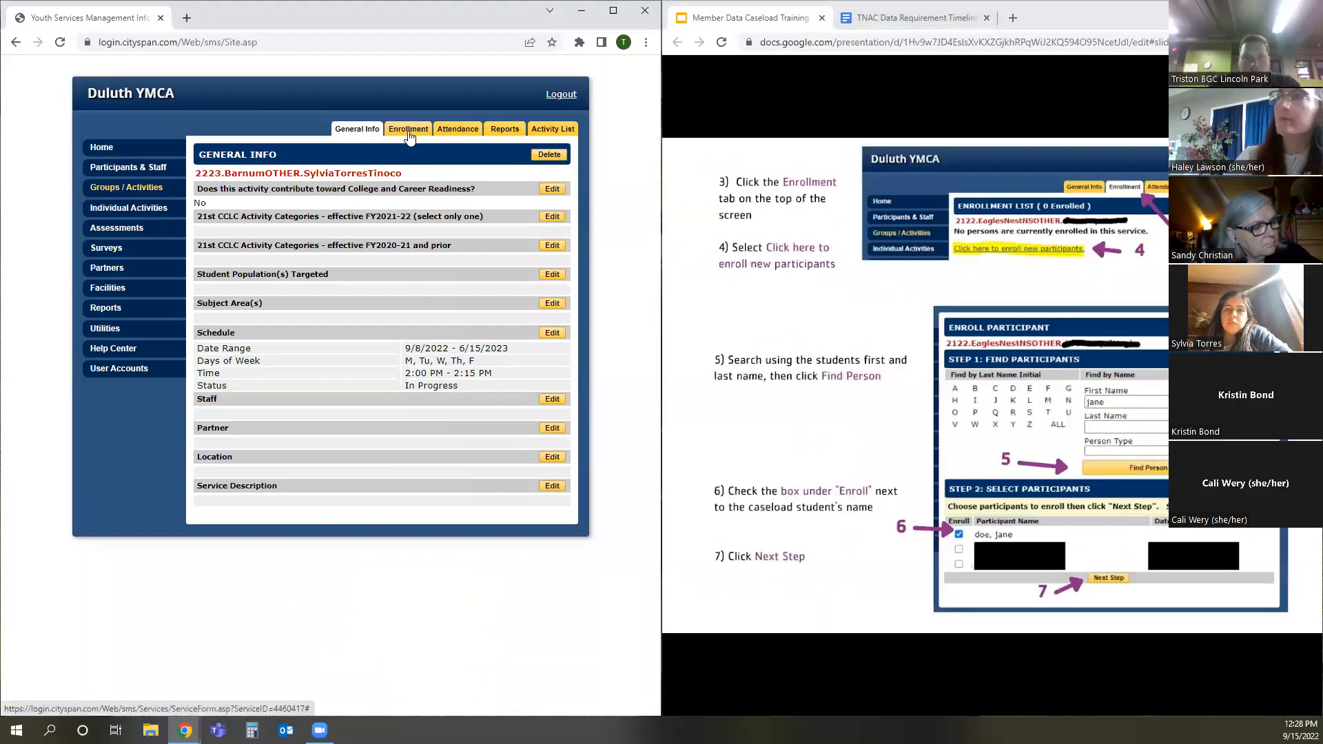
pyautogui.click(409, 137)
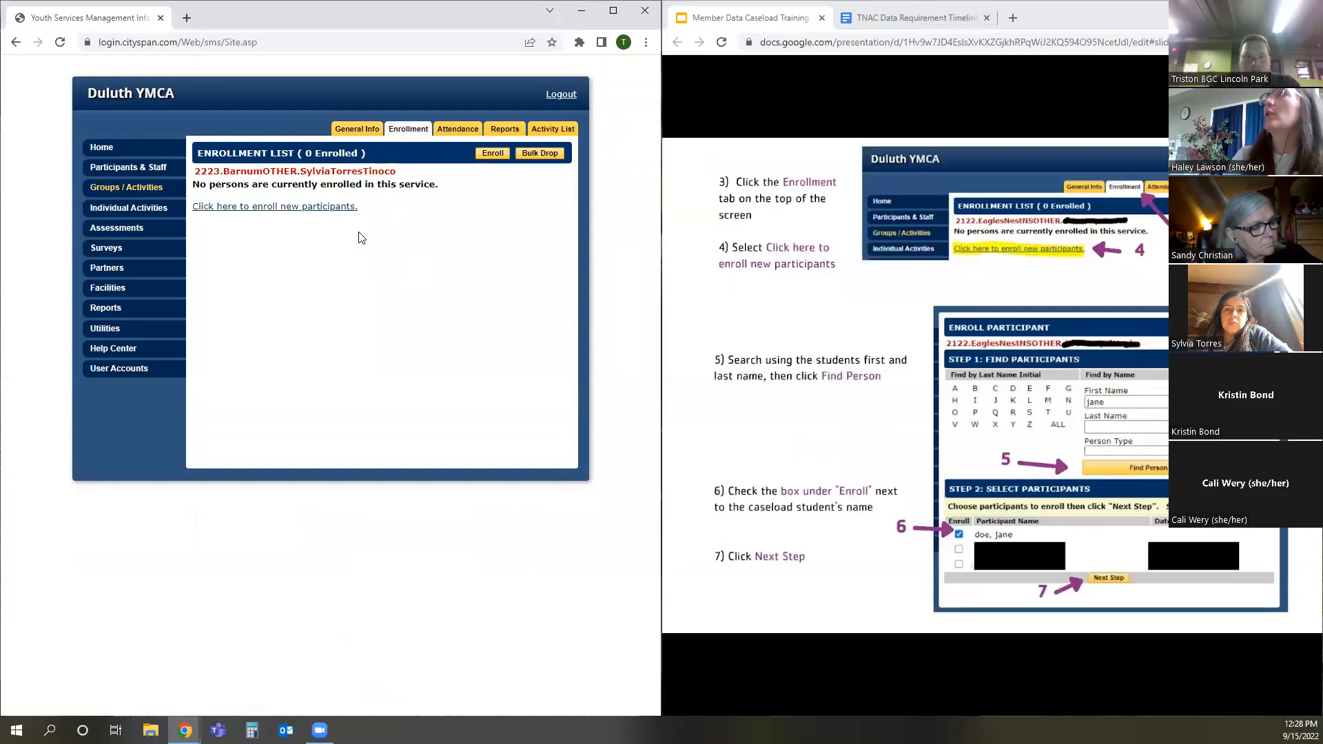
pyautogui.click(307, 207)
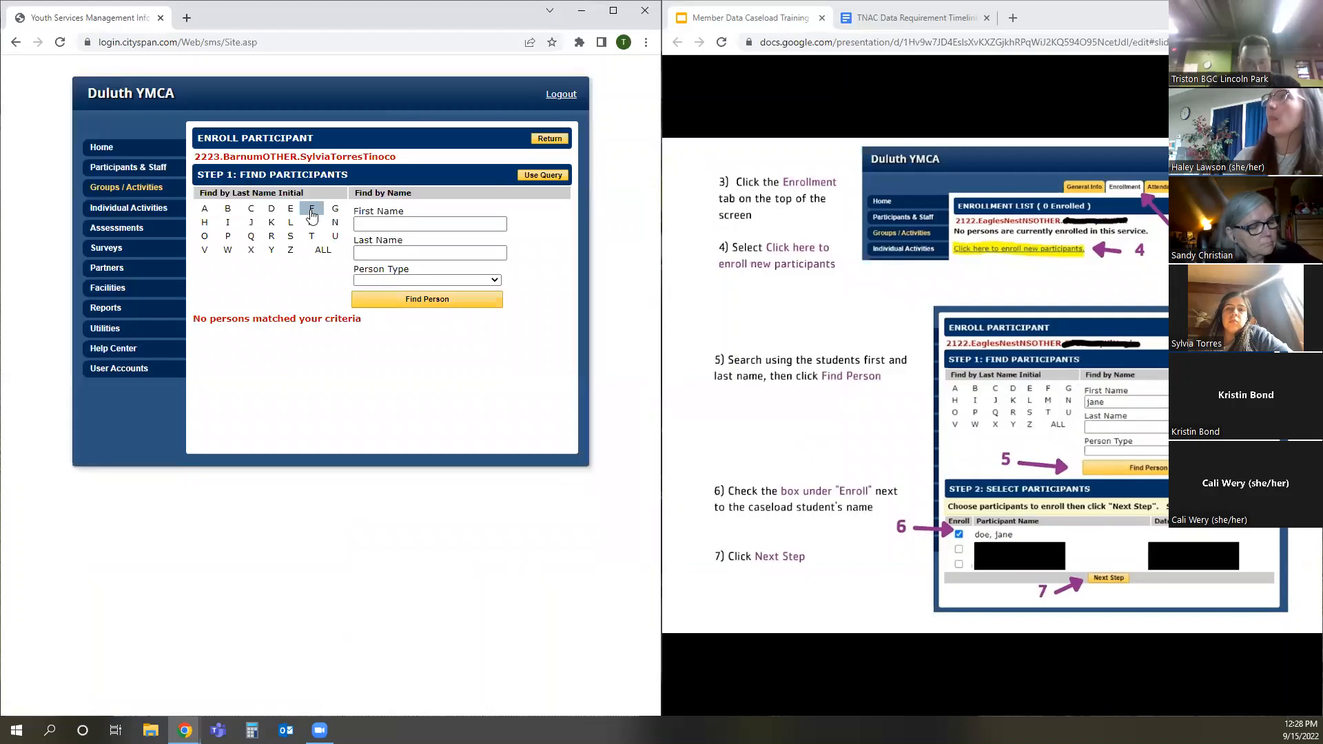
pyautogui.click(372, 220)
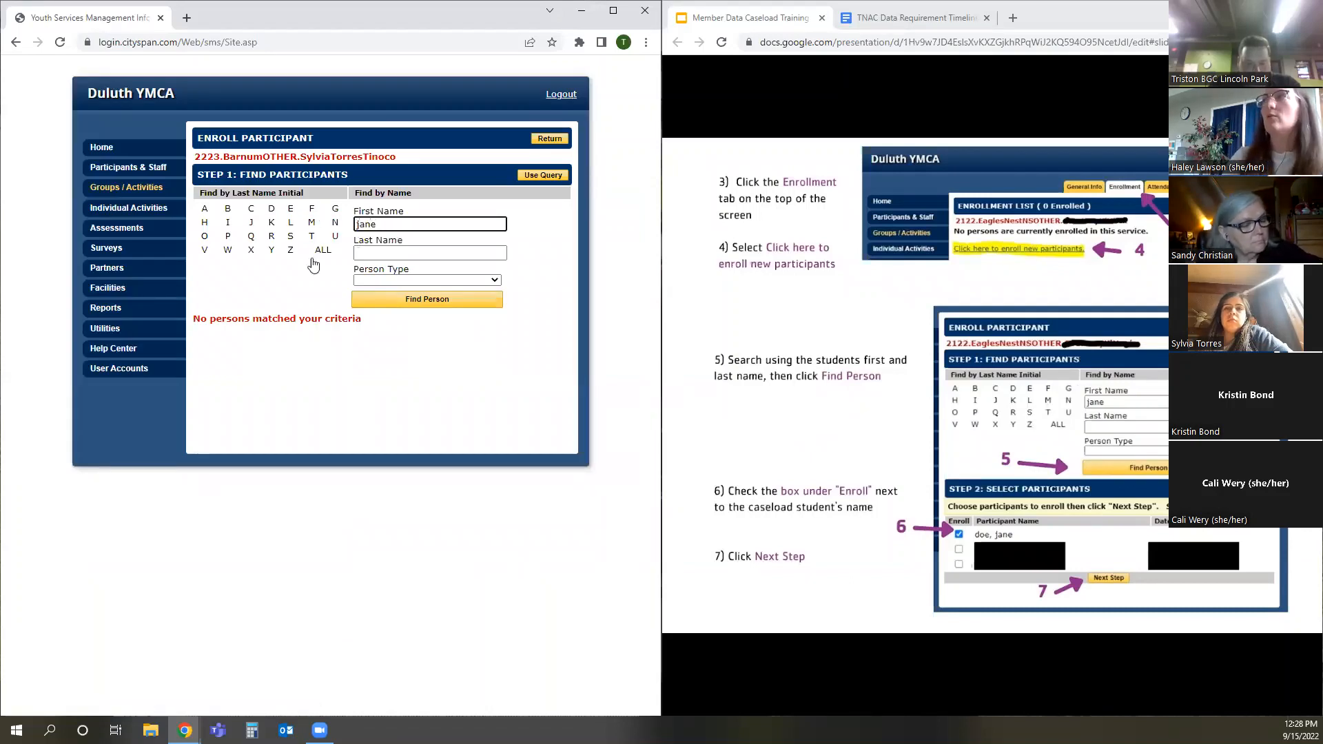
pyautogui.click(427, 298)
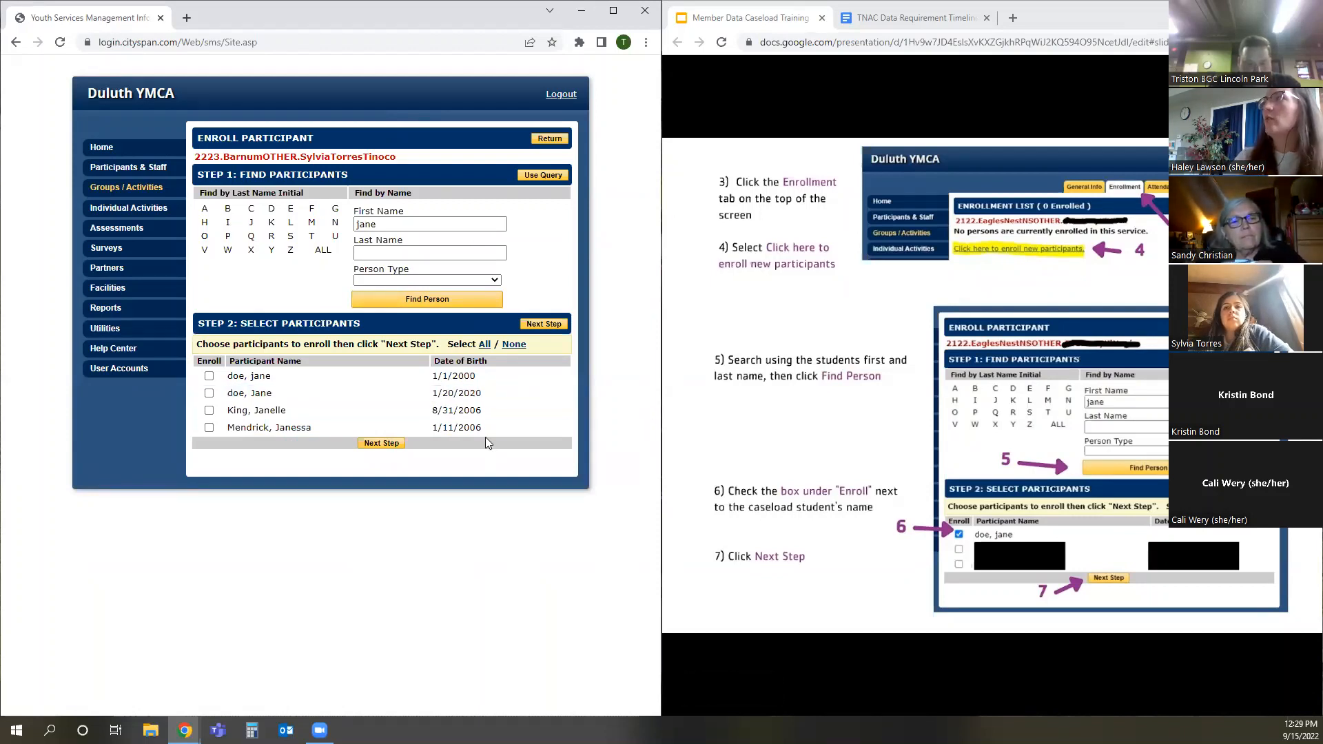
# Start enrolling the first matching student up to the enroll date selection, and cancel the enrollment
pyautogui.click(209, 376)
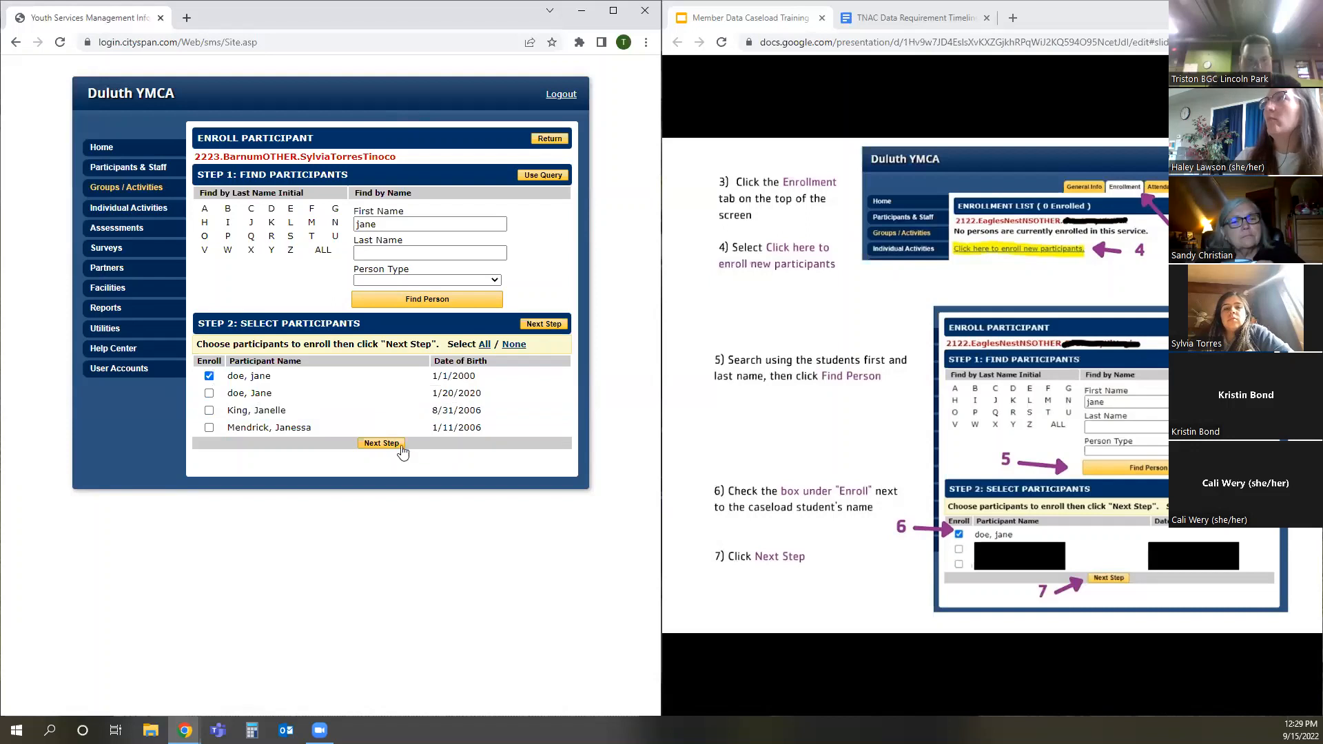
pyautogui.click(383, 443)
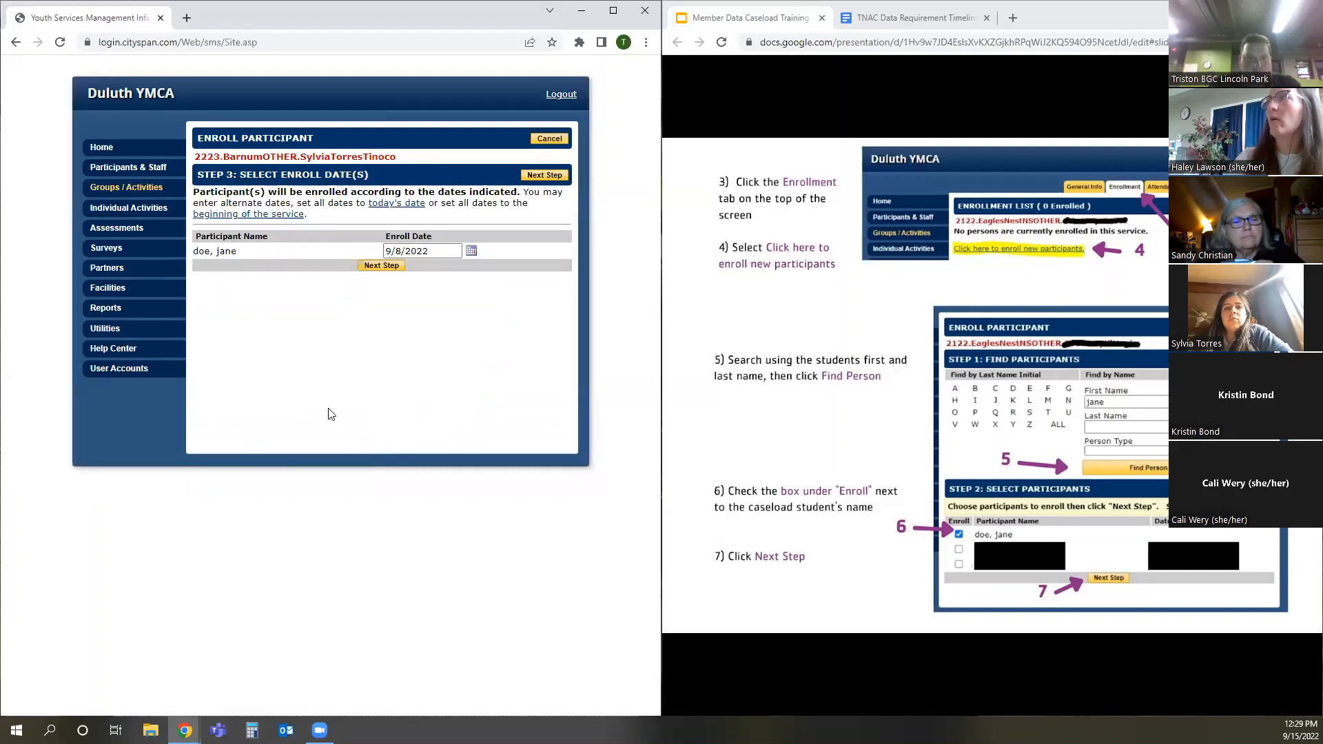
pyautogui.doubleClick(416, 250)
pyautogui.click(416, 250)
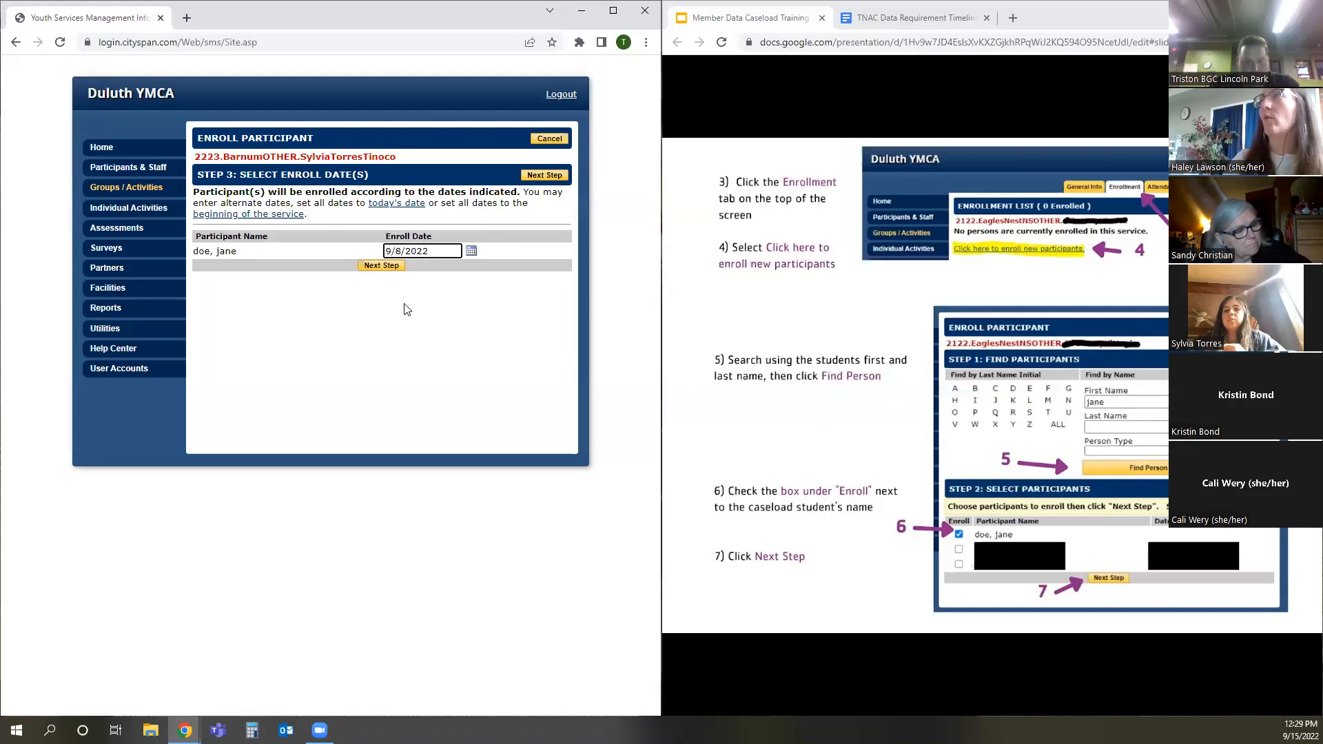
pyautogui.click(549, 139)
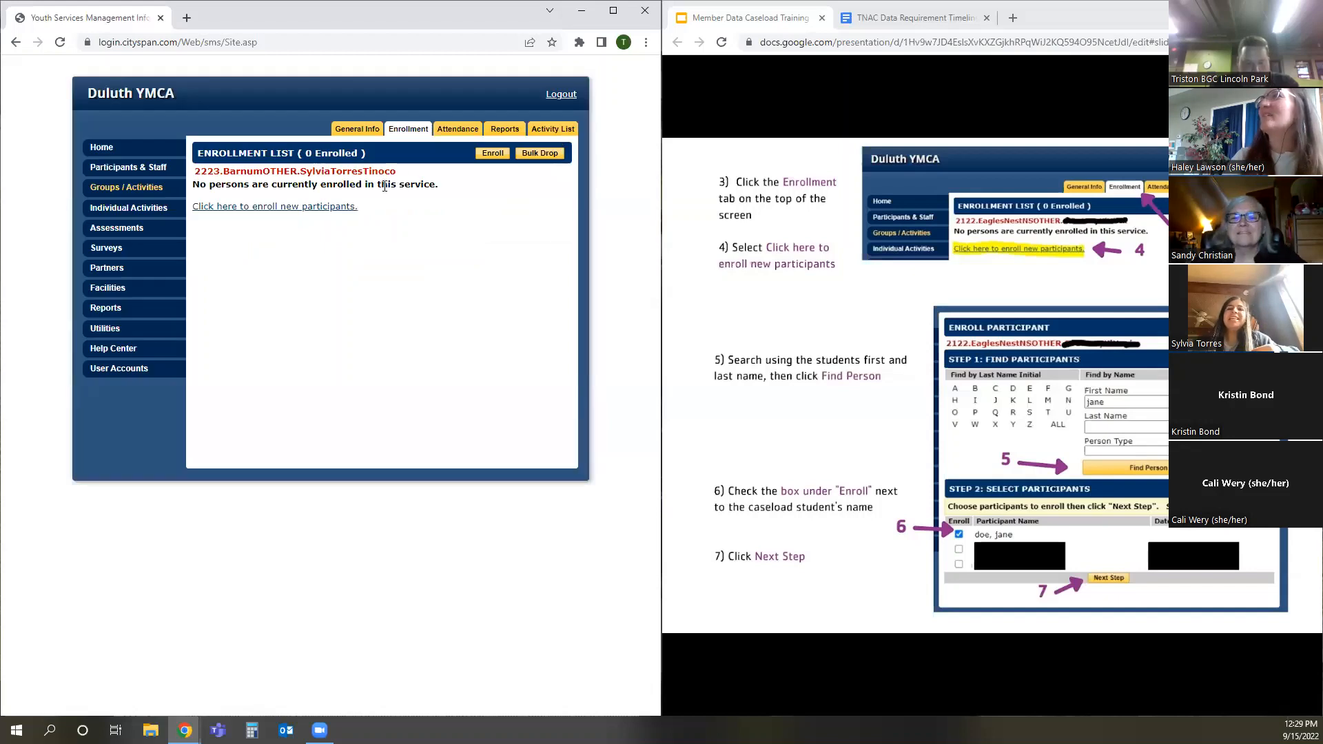
# Open the 2223.BarnumSEL activity from the activities list, and advance the training slides to the member advice page
pyautogui.moveTo(241, 171); pyautogui.dragTo(381, 172)
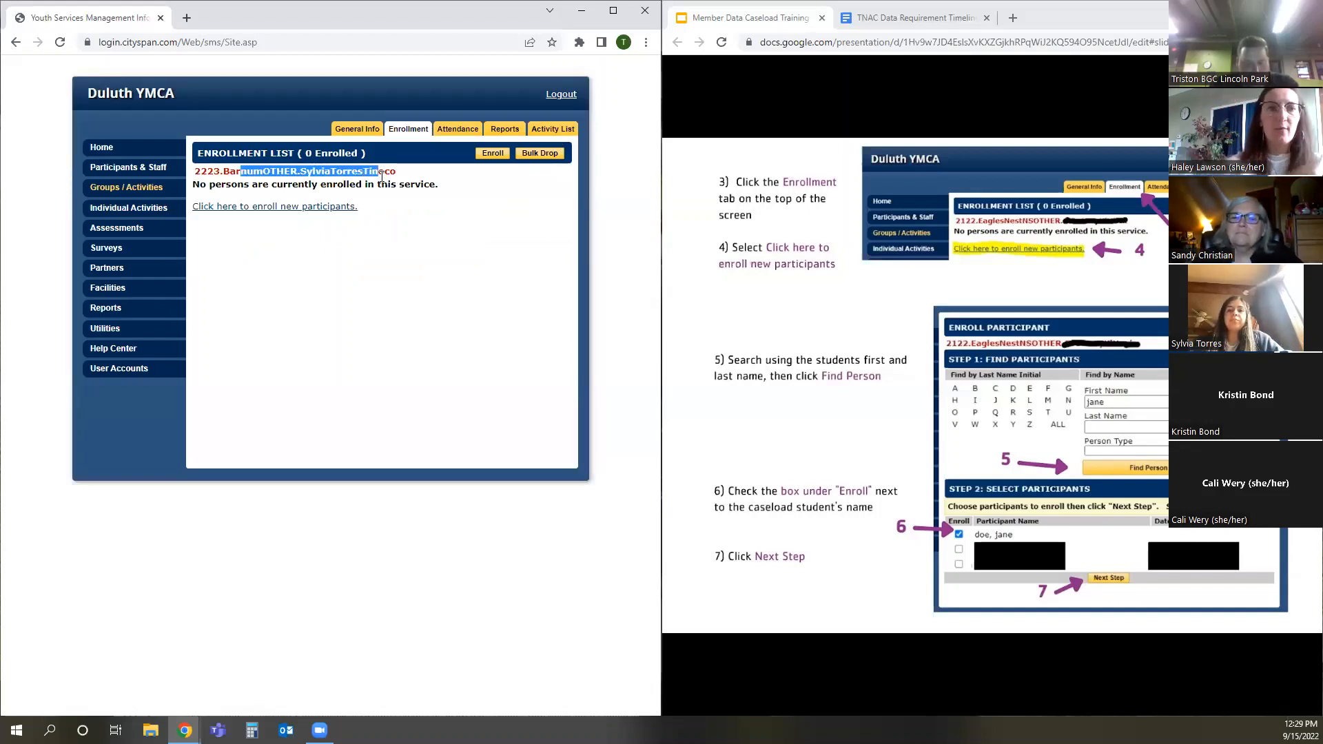
pyautogui.click(105, 190)
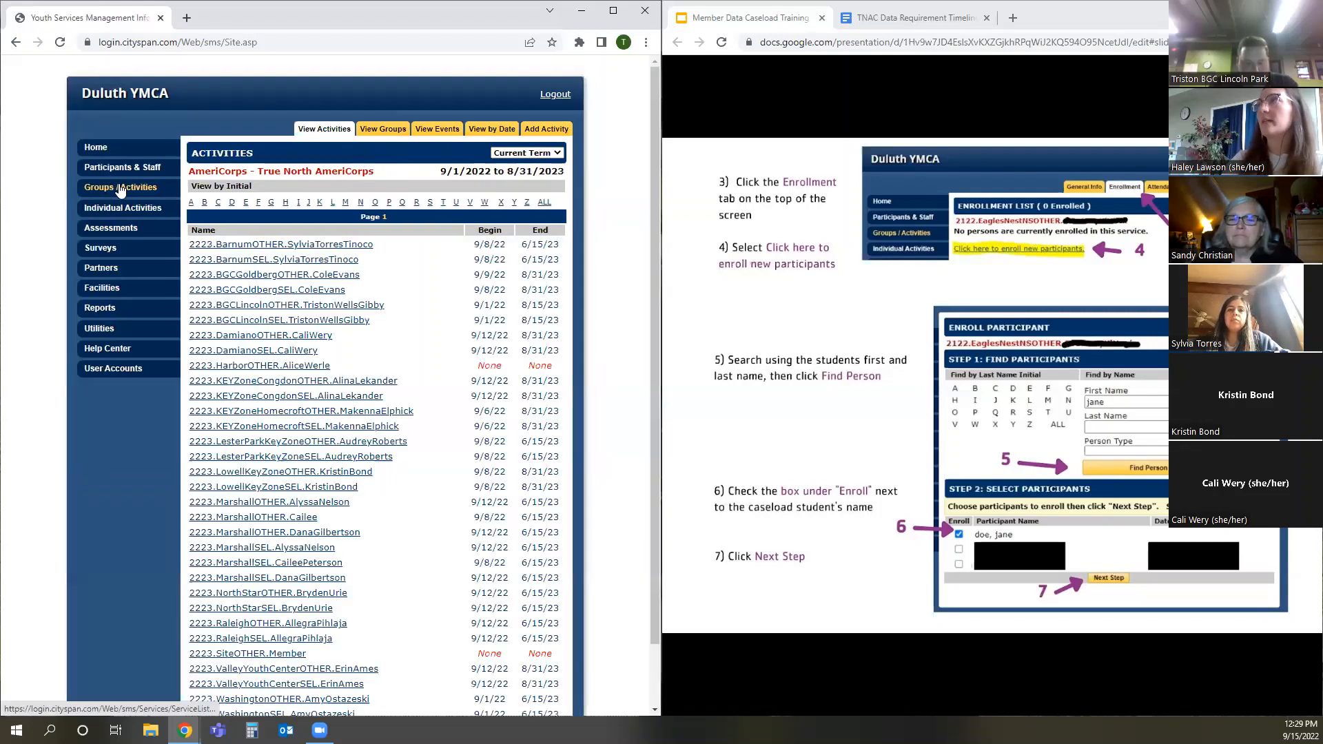
pyautogui.click(269, 260)
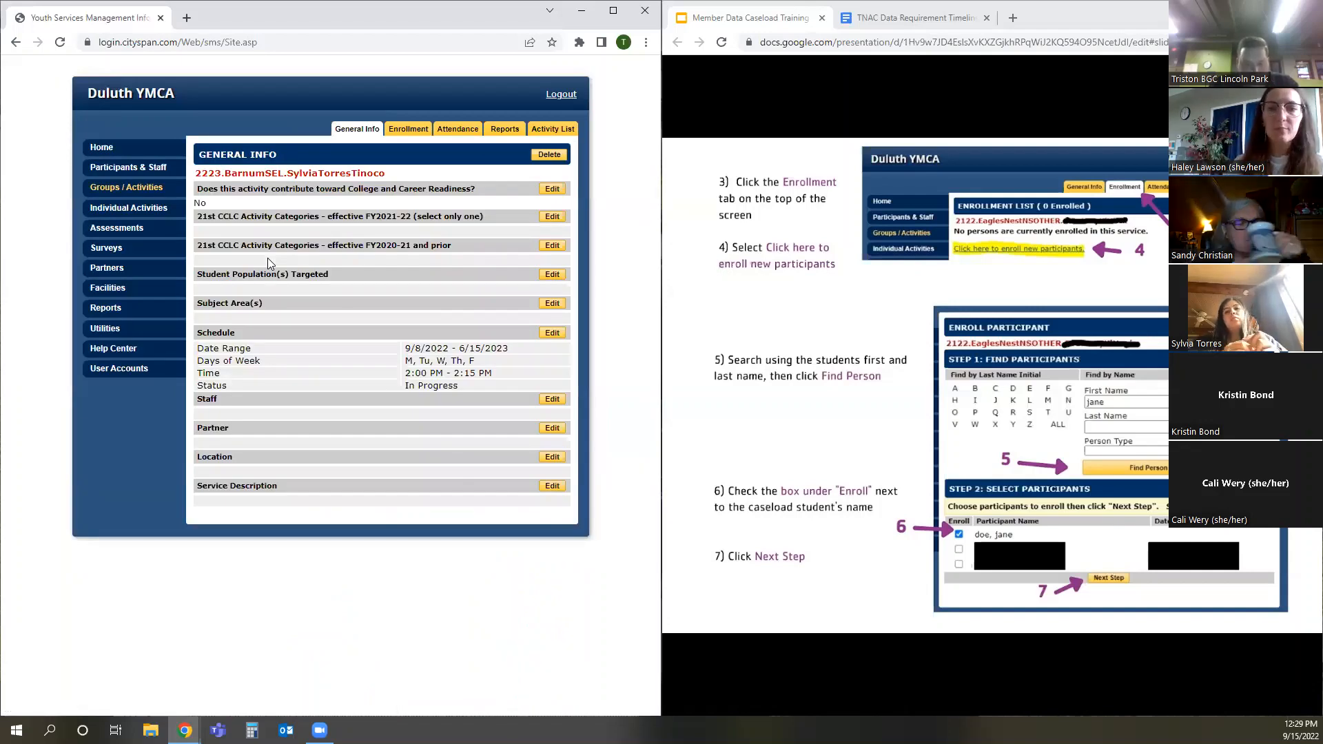
pyautogui.click(868, 438)
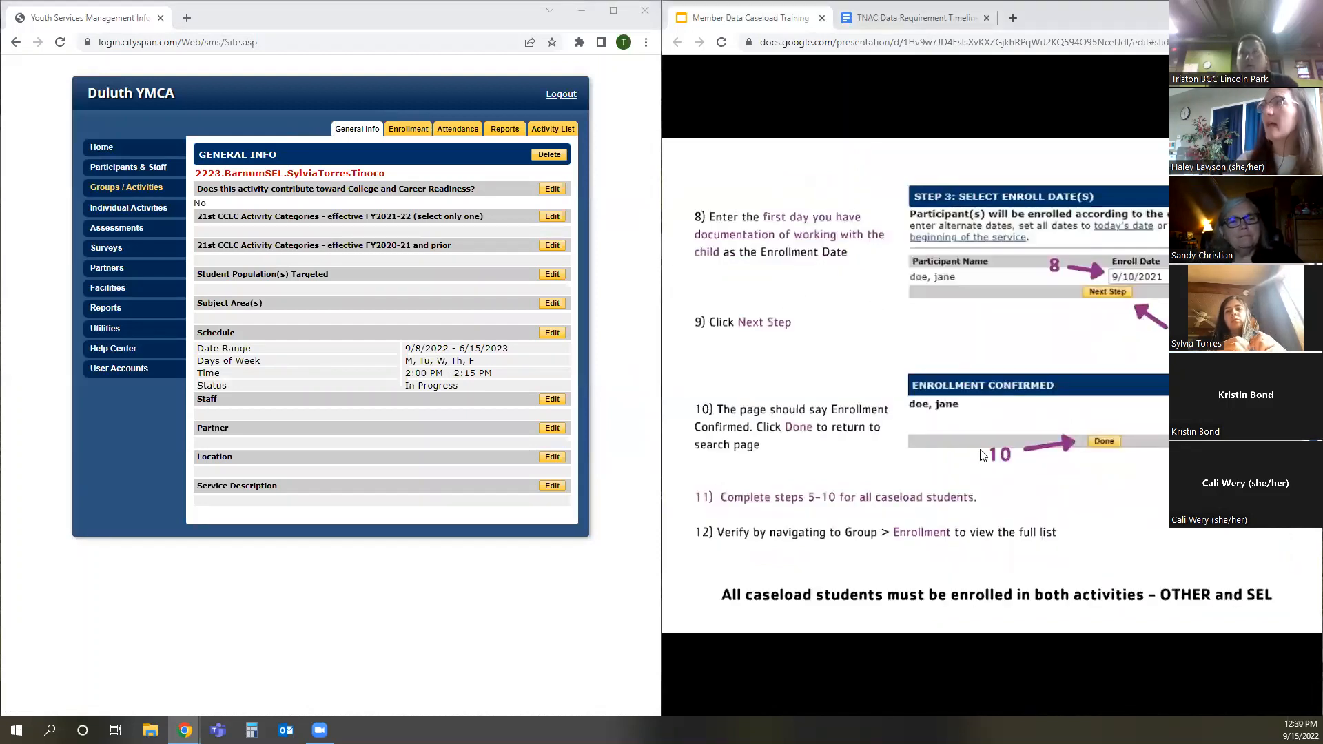
pyautogui.click(1011, 499)
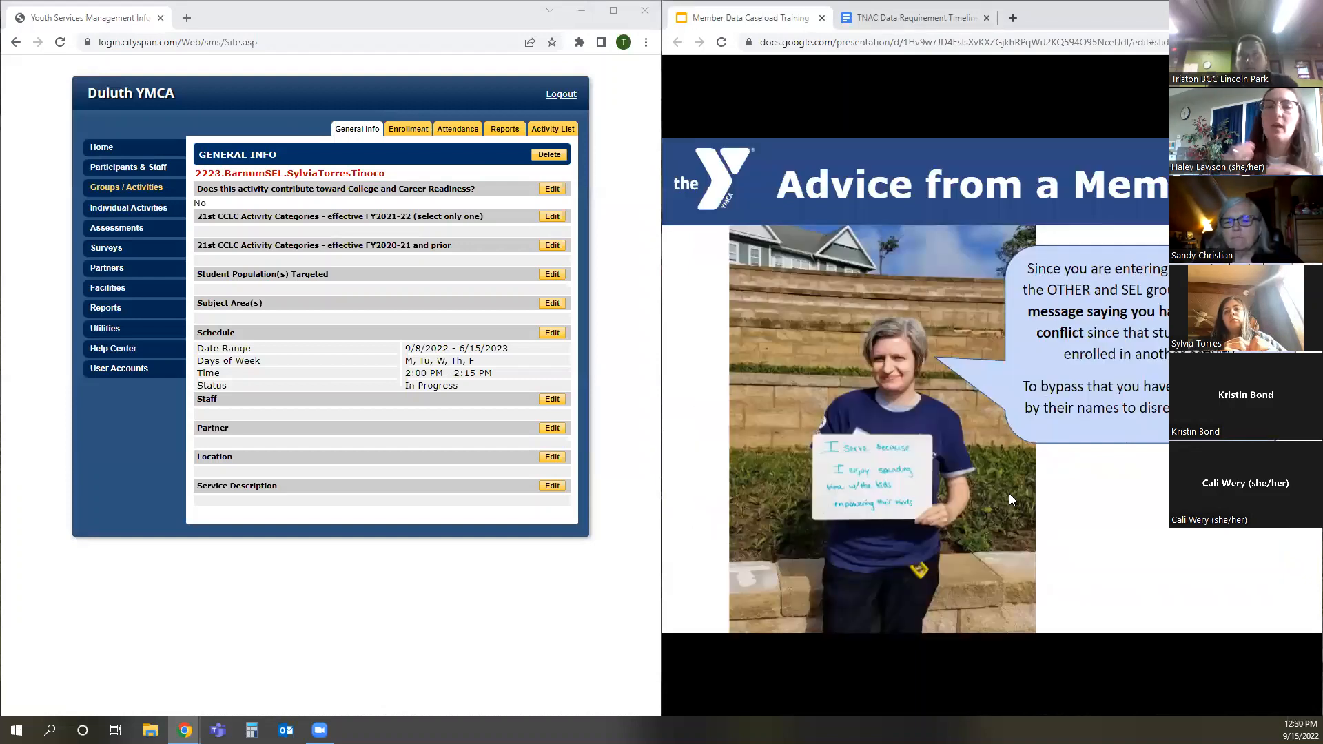